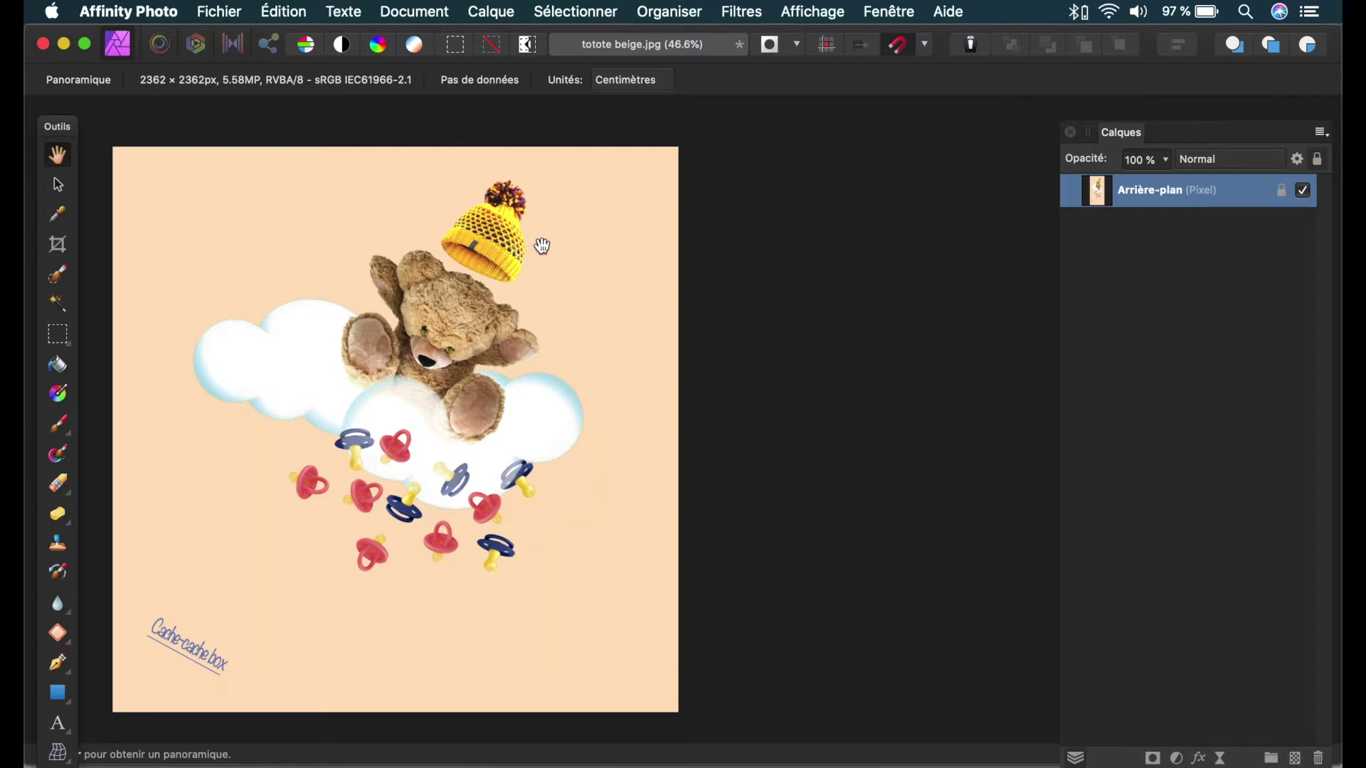
Try resizing the document to 10 cm wide by 20 cm high with the proportions unlocked, and undo it
click(437, 17)
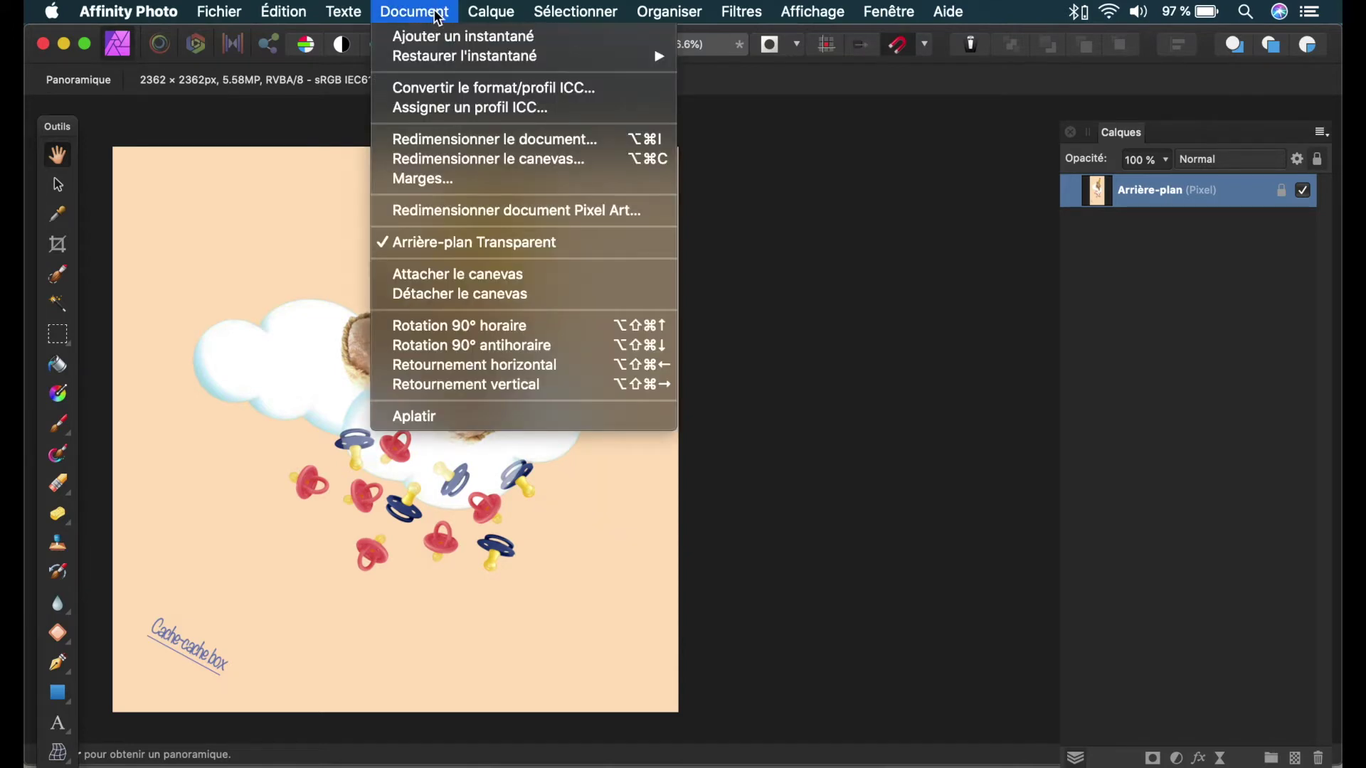
click(431, 146)
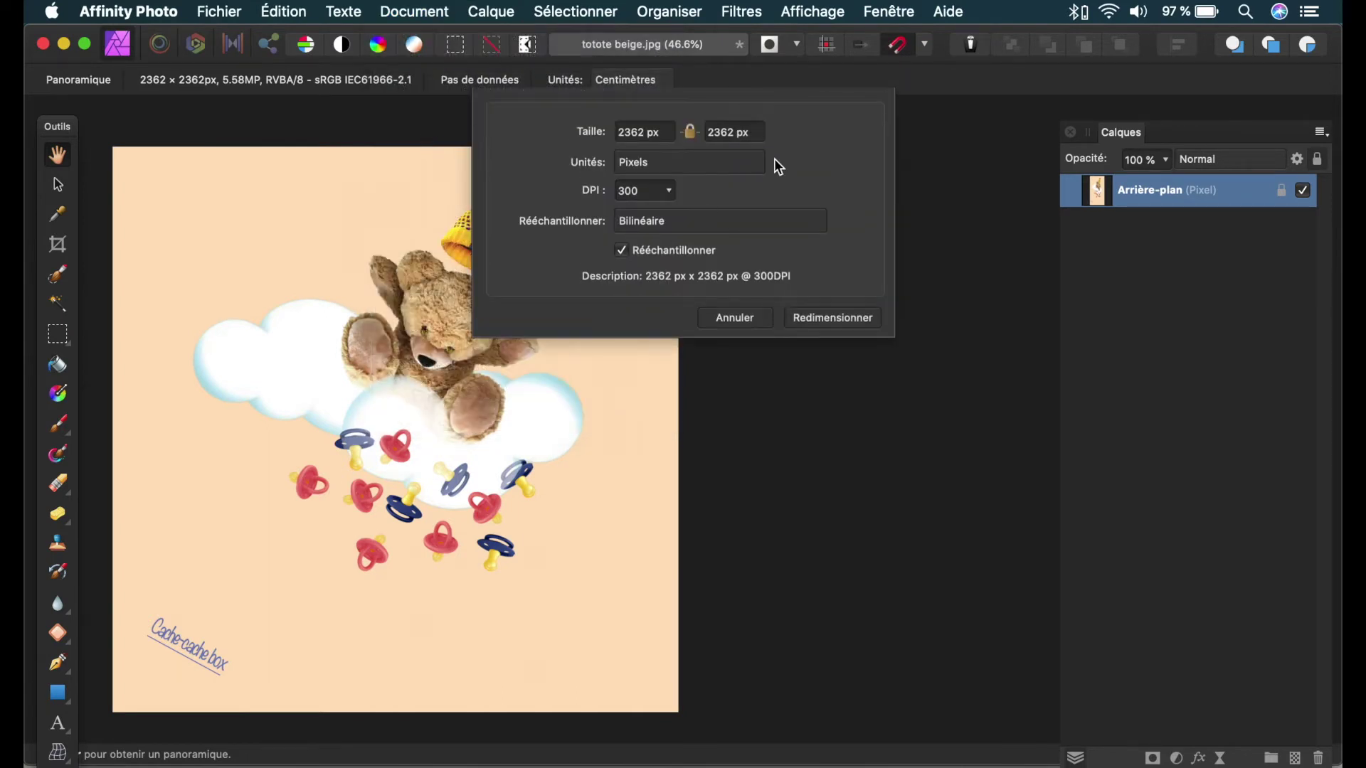
click(689, 133)
click(651, 161)
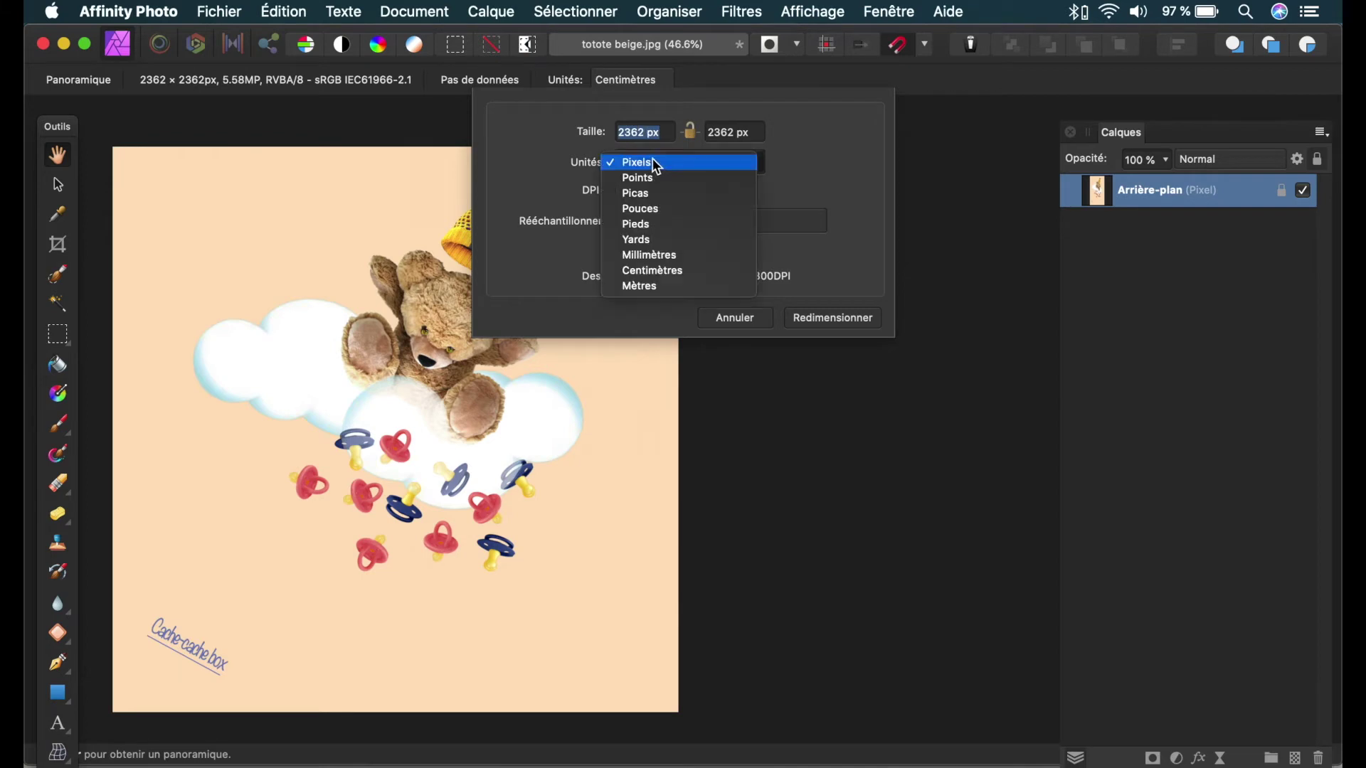
click(672, 272)
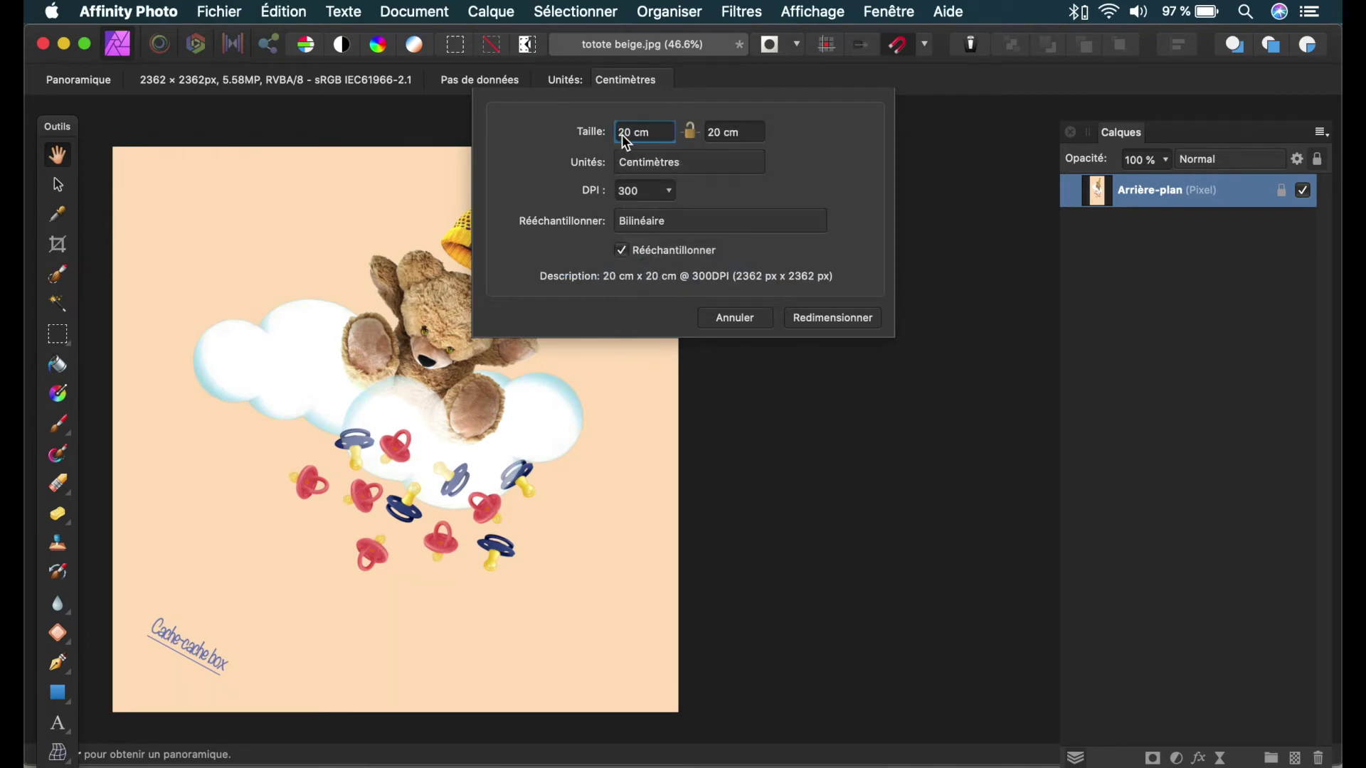
key(BackSpace)
text(1)
click(824, 322)
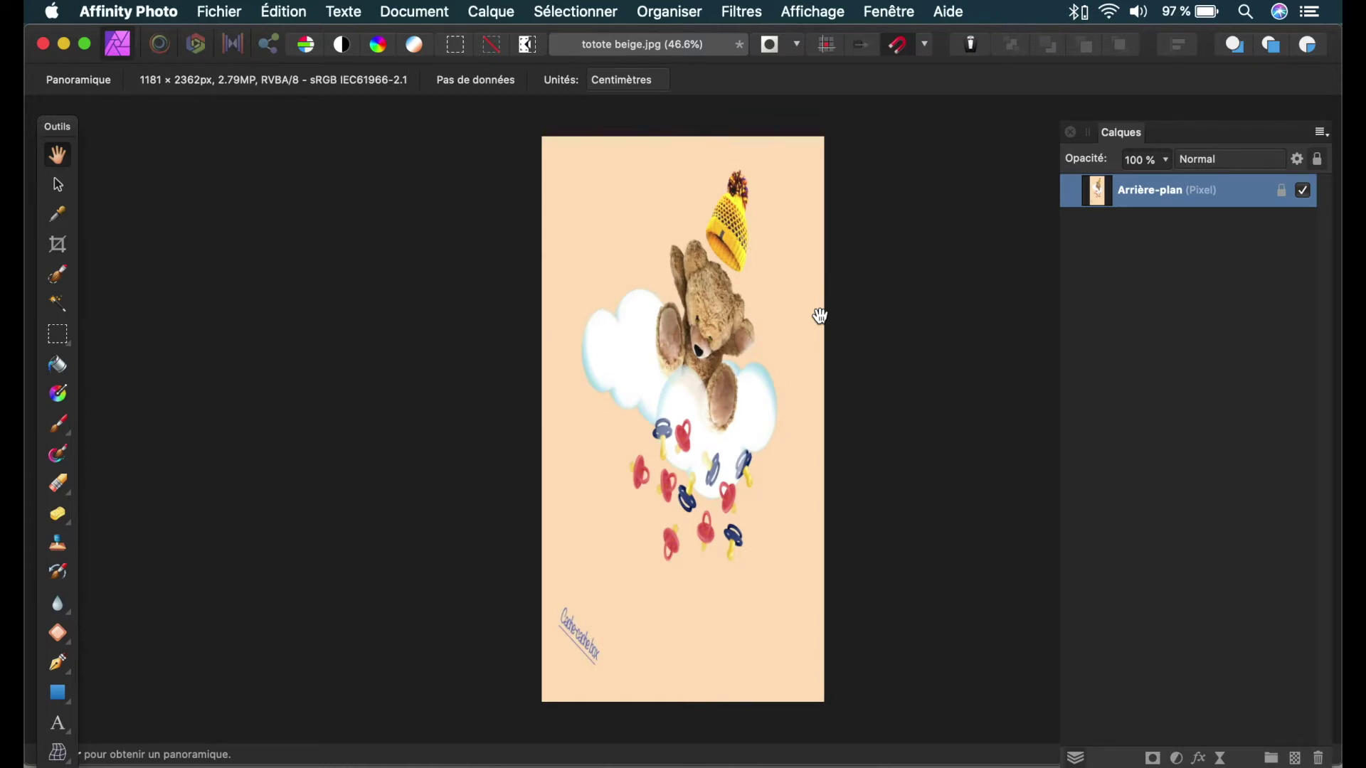
key(super+z)
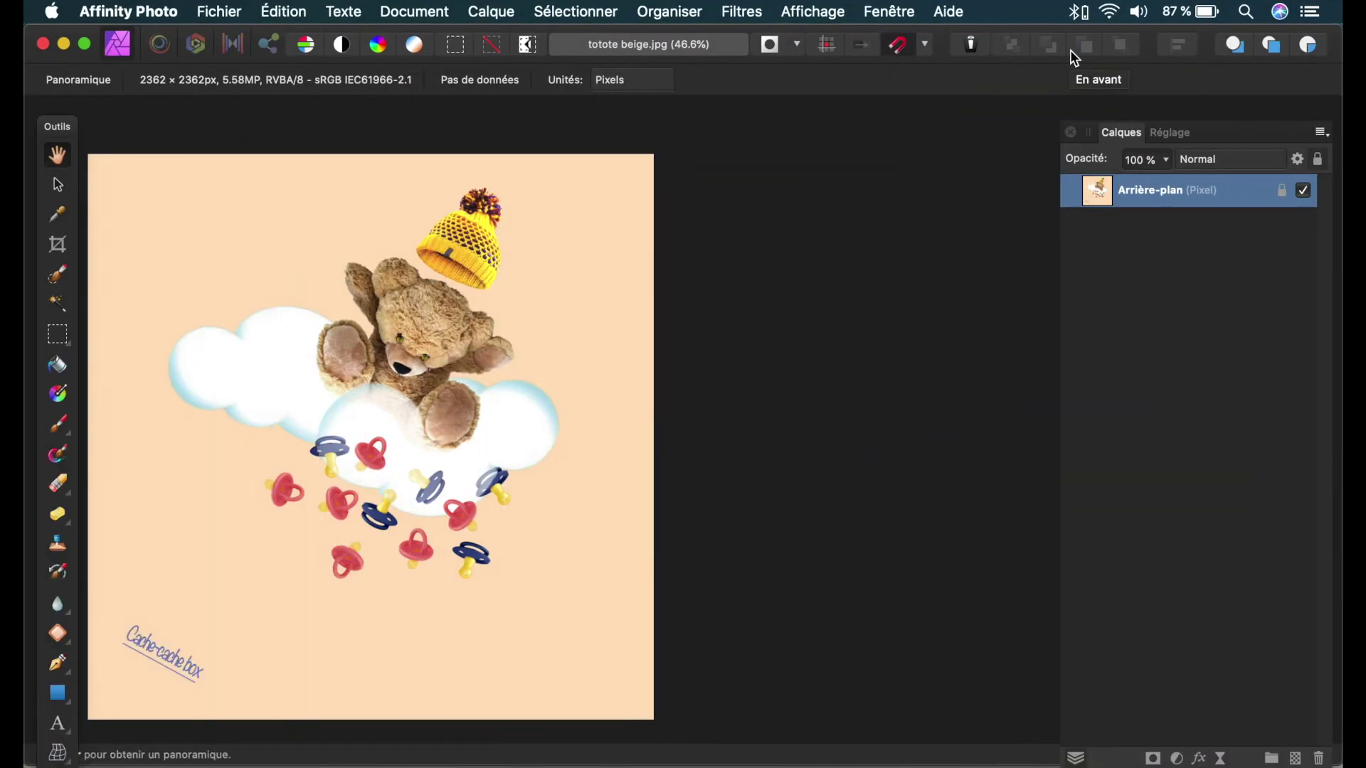
Resize the canvas to 10 × 10 cm using centimetres as the unit and the bottom-left anchor
click(427, 14)
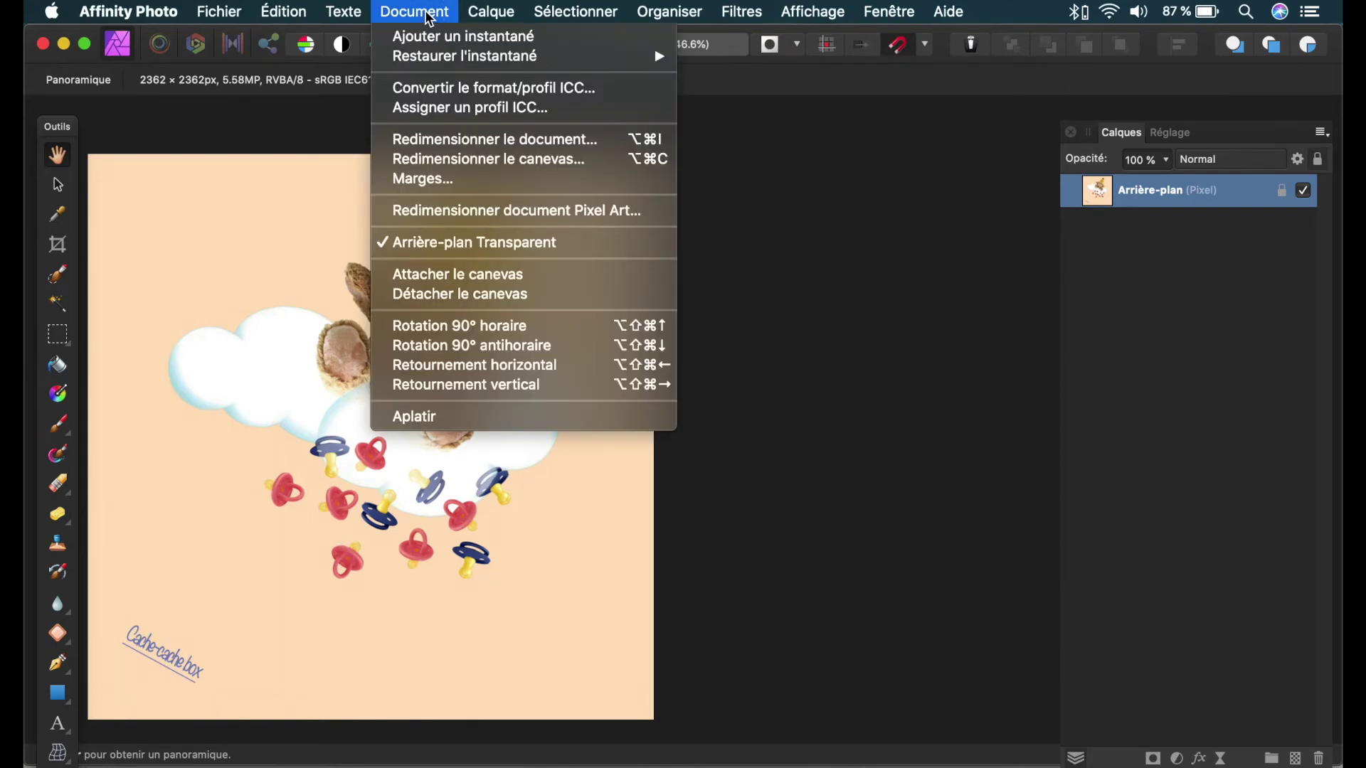
click(454, 162)
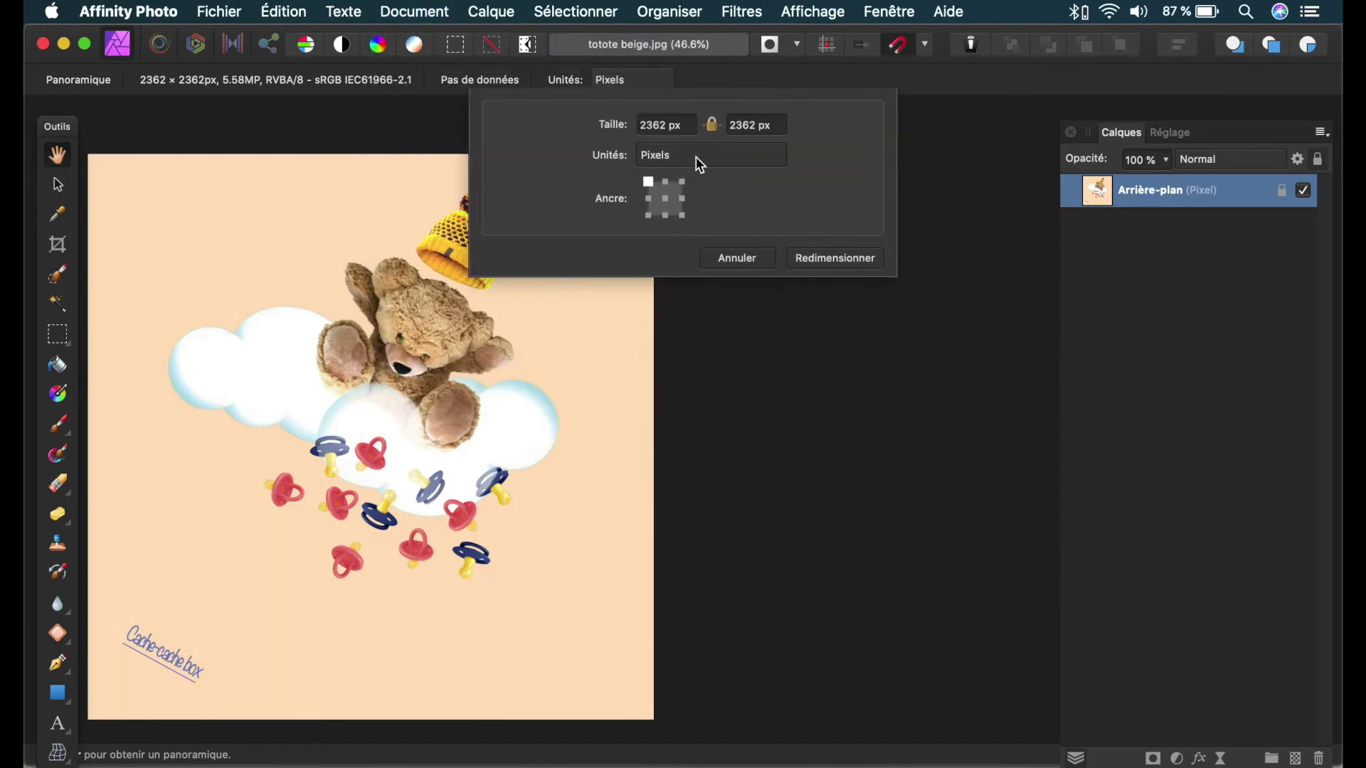
click(689, 156)
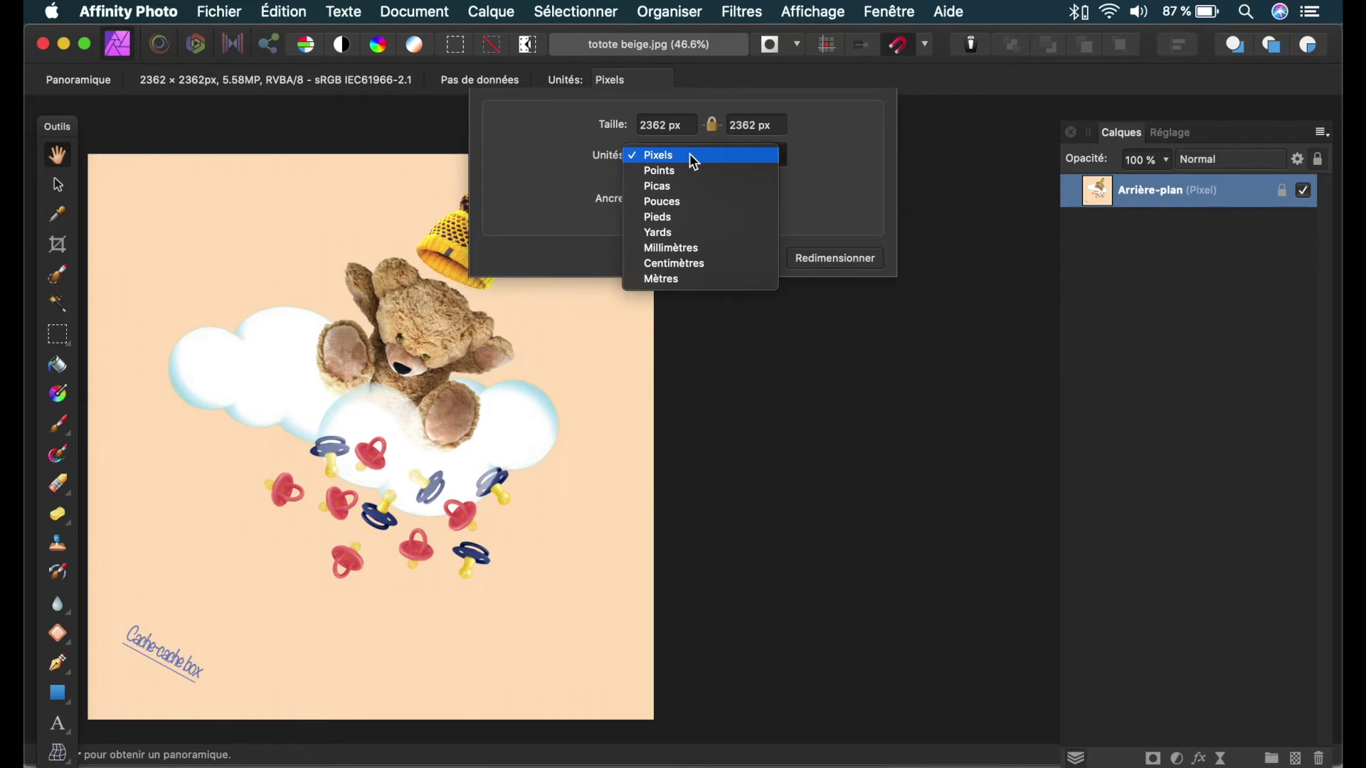
click(681, 268)
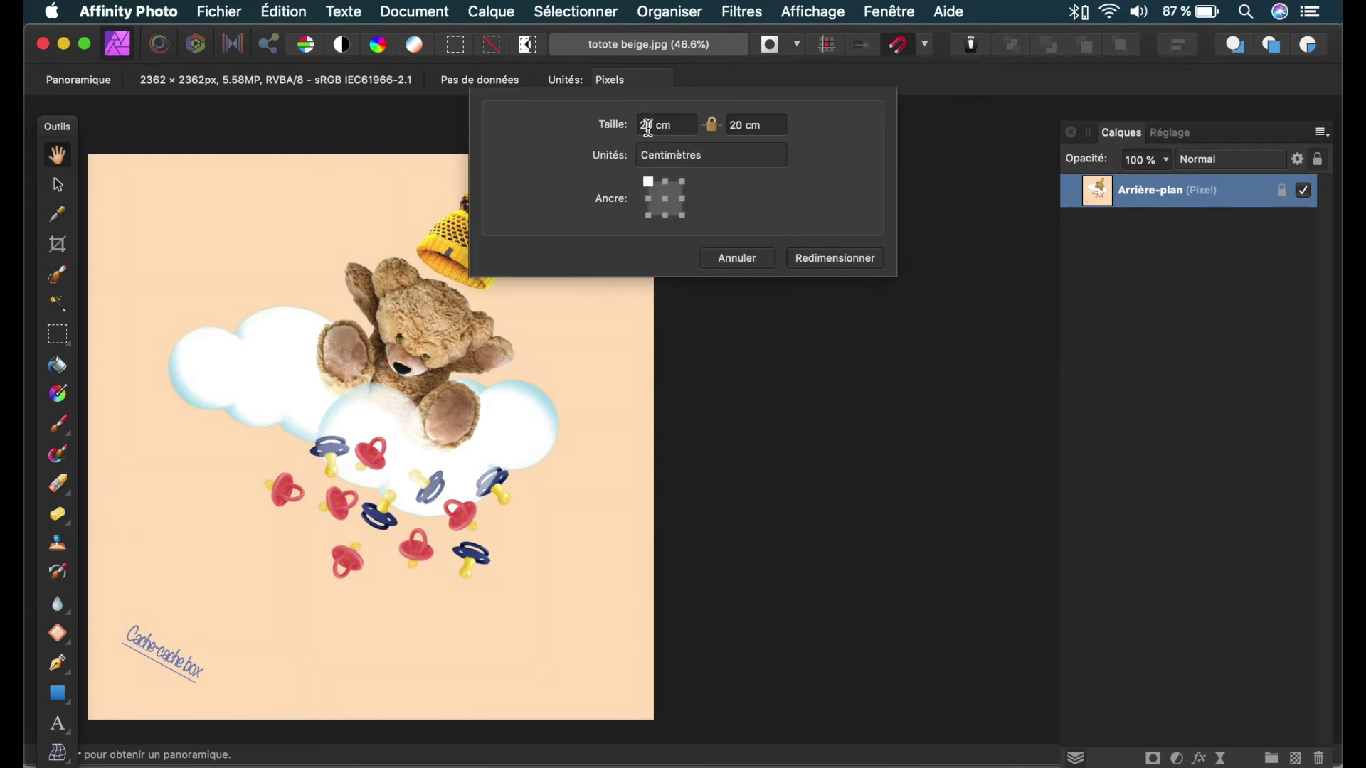
key(BackSpace)
text(1)
click(734, 125)
click(665, 182)
click(681, 199)
click(664, 199)
click(649, 215)
click(853, 259)
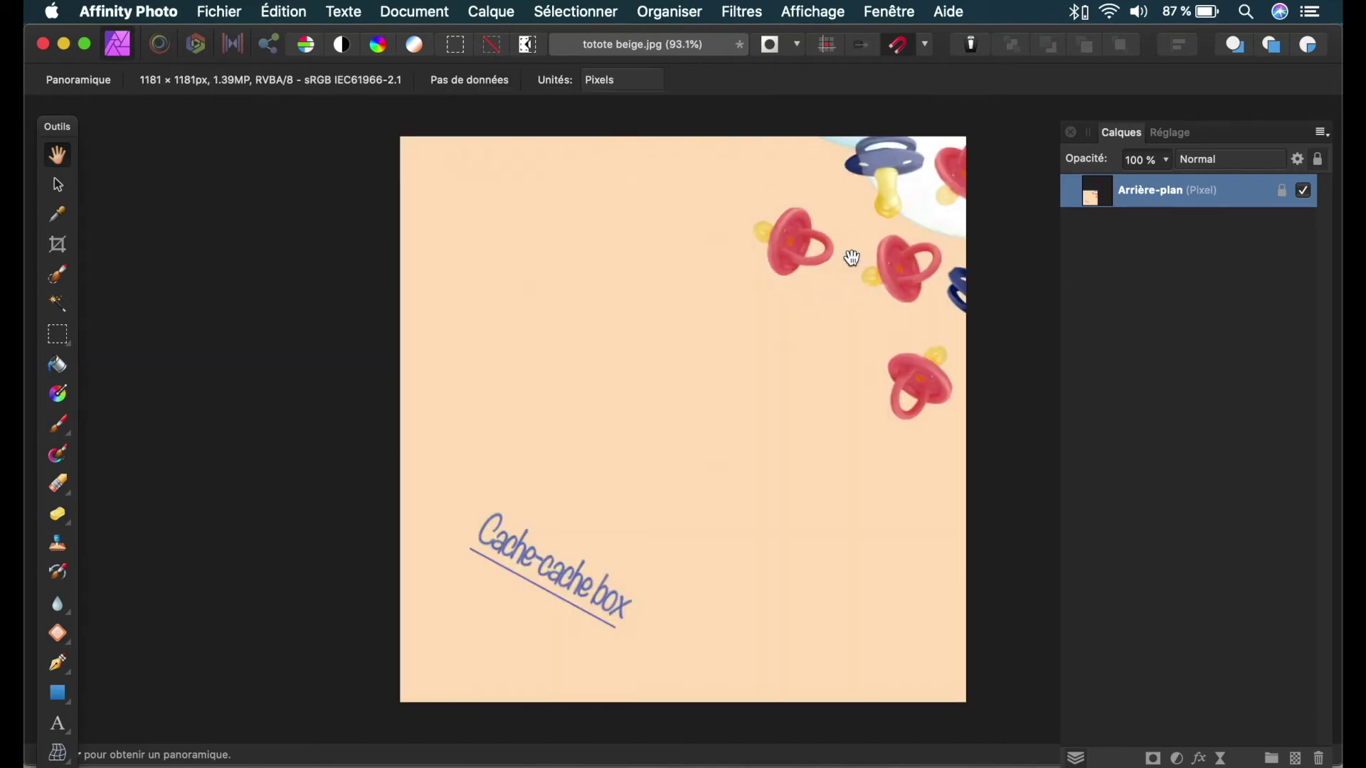
Select the background layer with the Move tool and examine how its bounds extend beyond the reduced canvas
scroll(801, 294, down, 5)
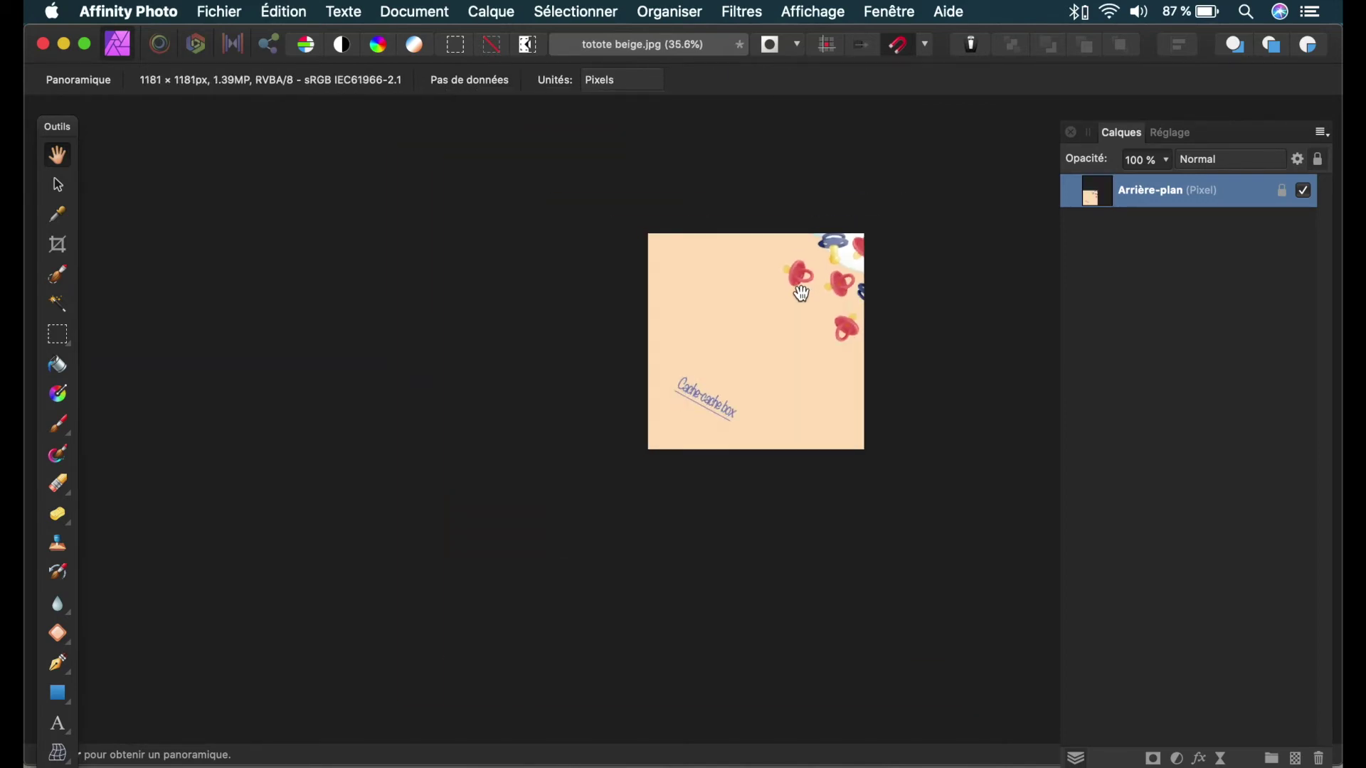
scroll(802, 294, right, 8)
scroll(801, 294, down, 2)
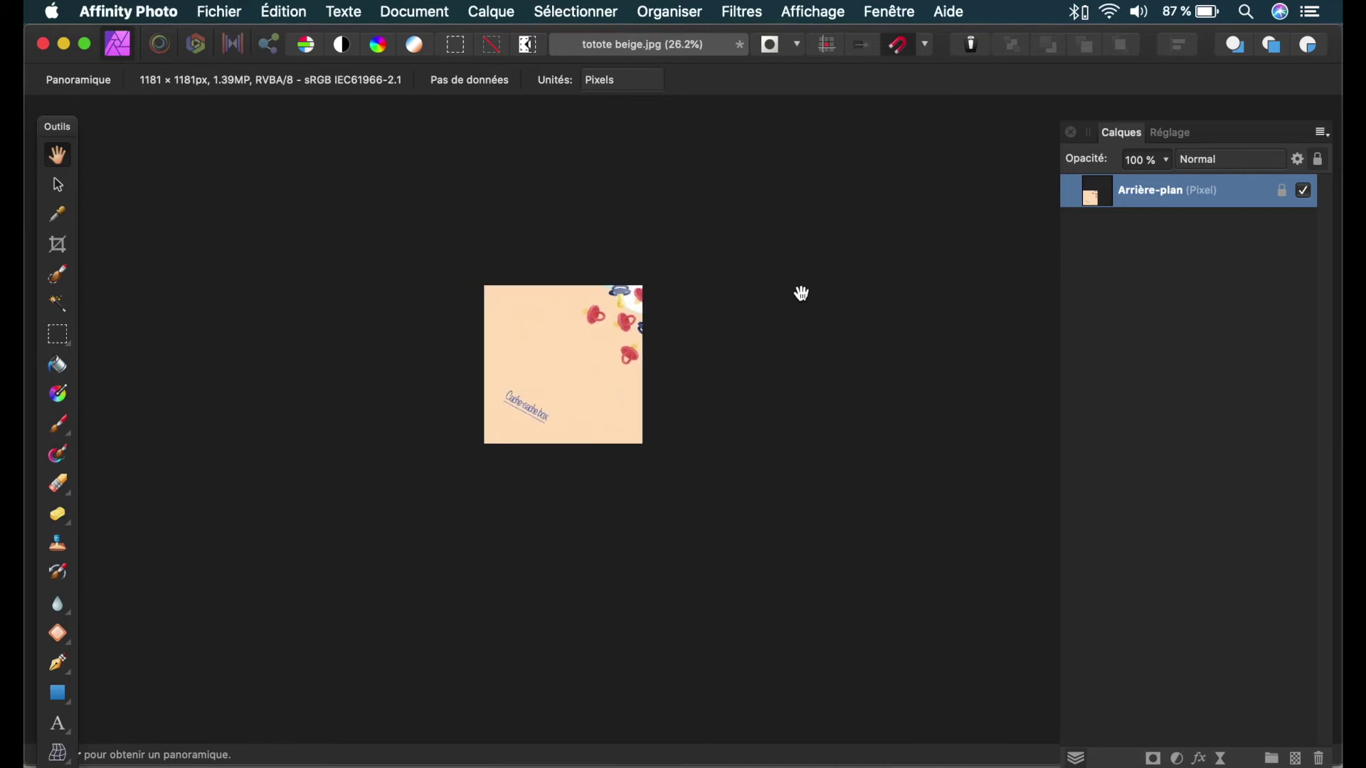
scroll(802, 294, right, 8)
scroll(801, 293, up, 3)
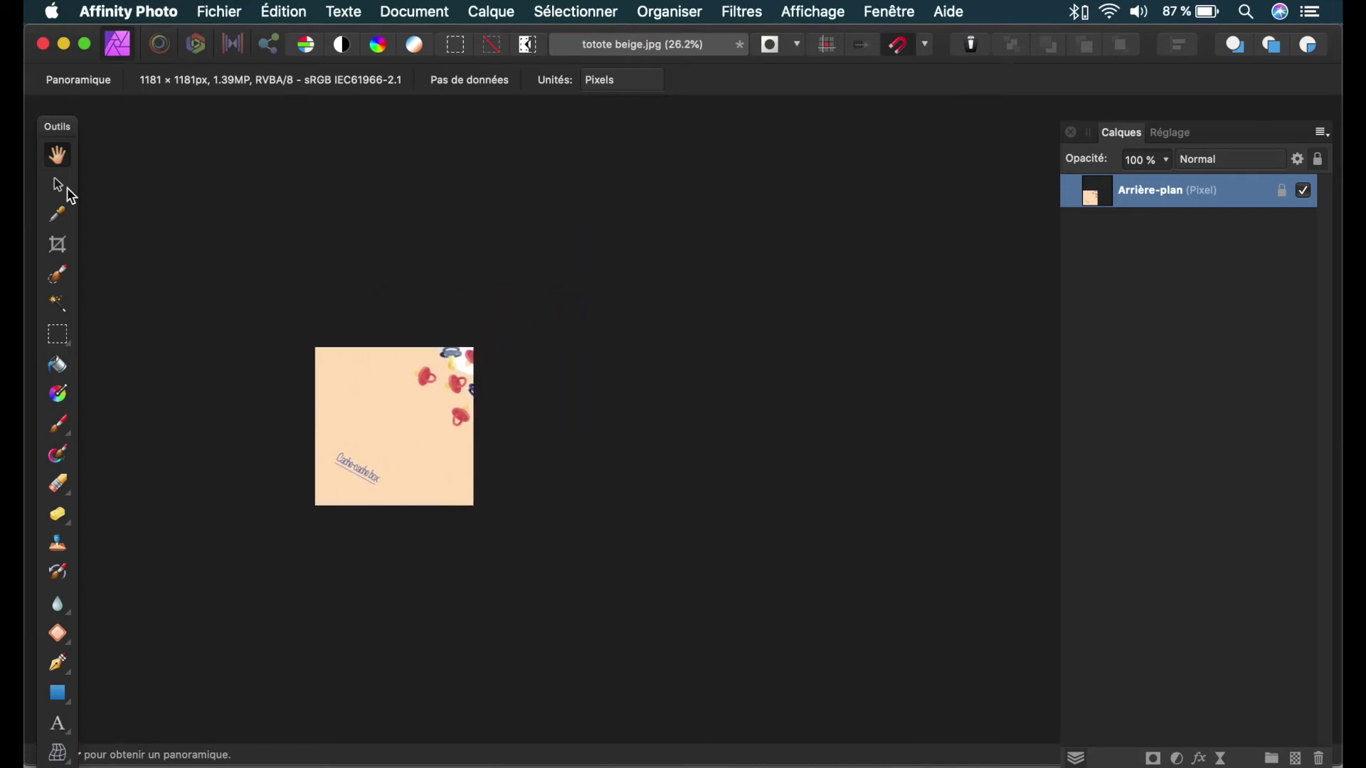
click(58, 185)
scroll(534, 375, right, 5)
click(533, 375)
scroll(532, 375, right, 3)
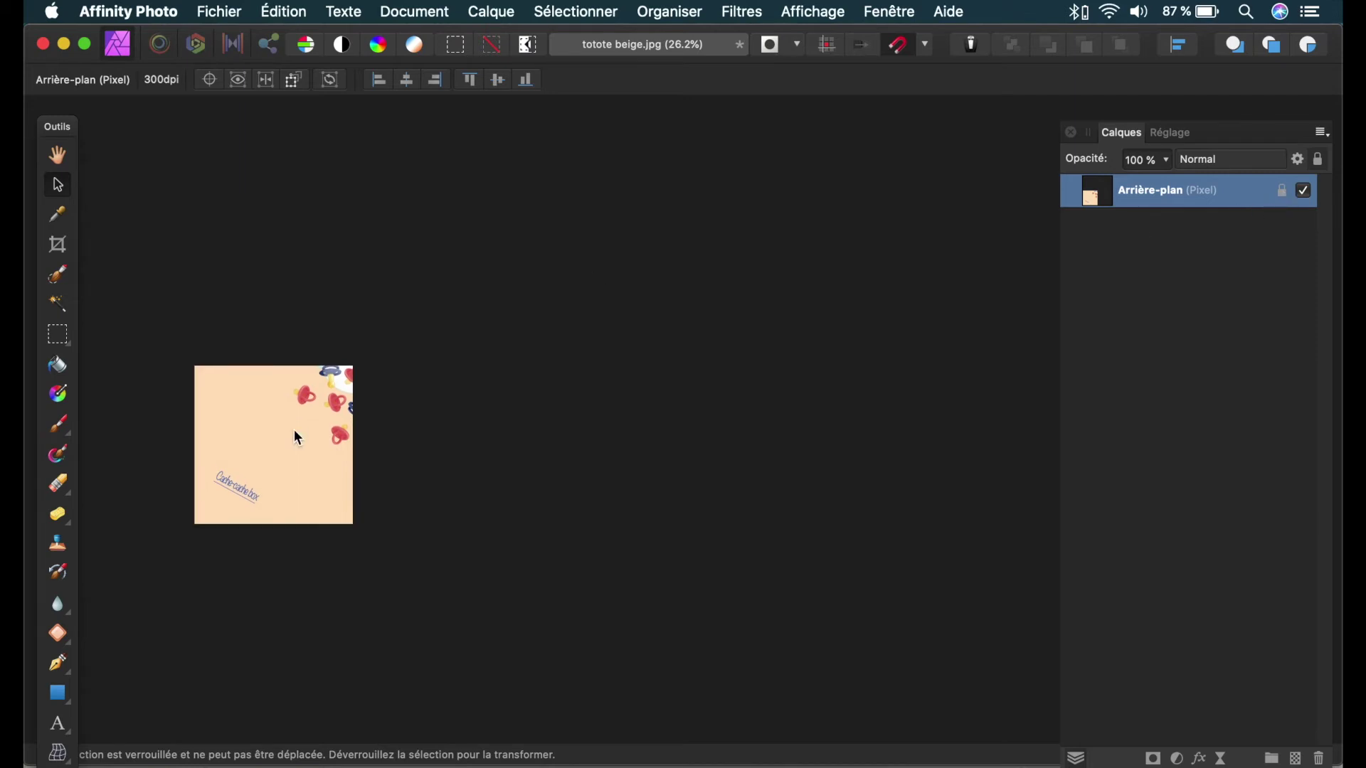
scroll(293, 430, up, 1)
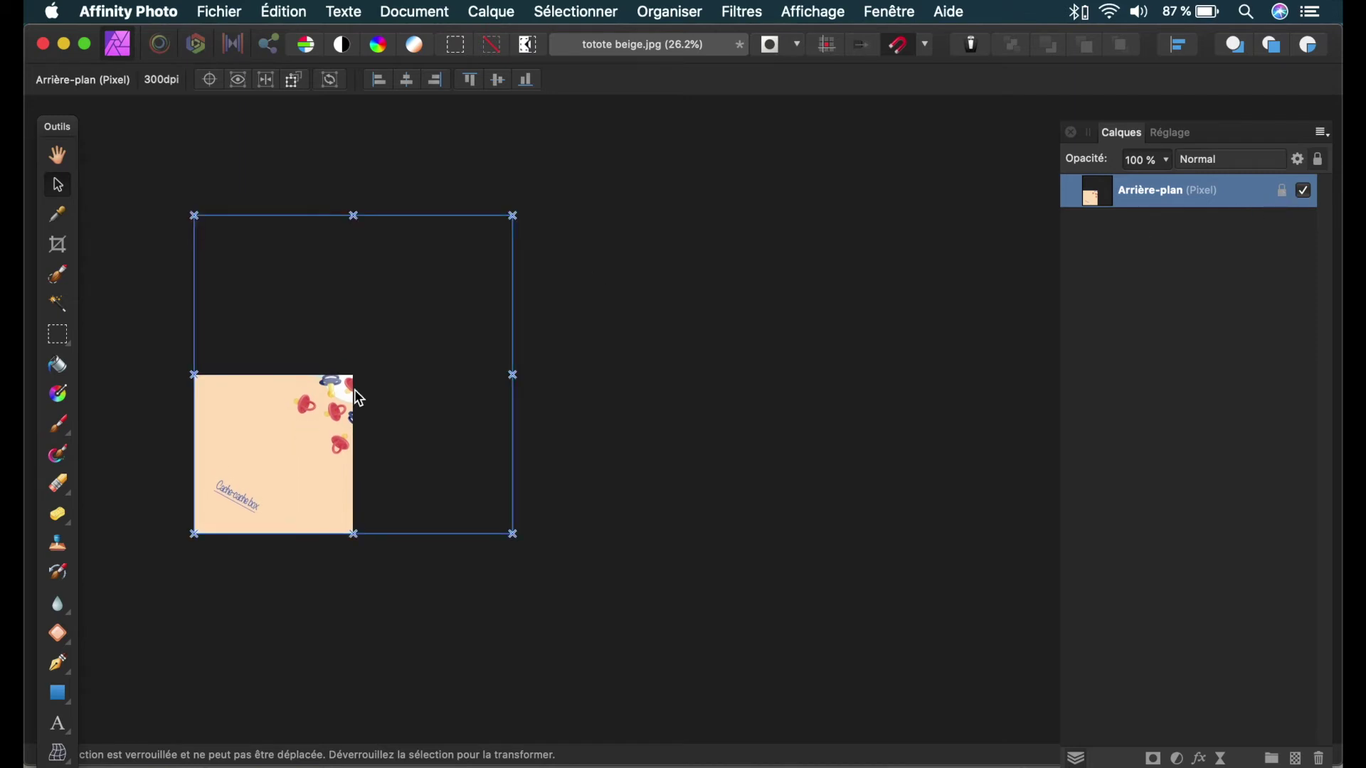
scroll(369, 388, up, 1)
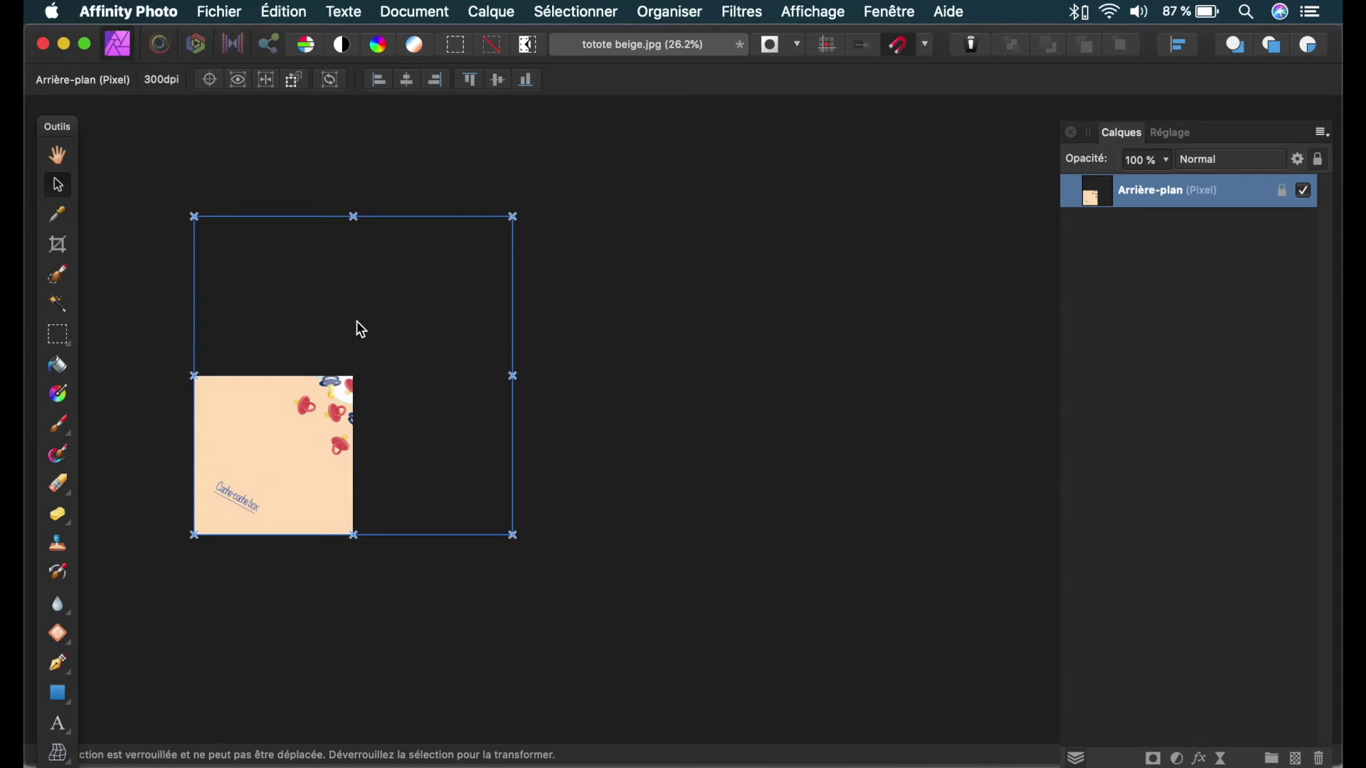
Use the alignment handles to centre the background layer vertically on the canvas and shift it left so the bear is in view
click(269, 81)
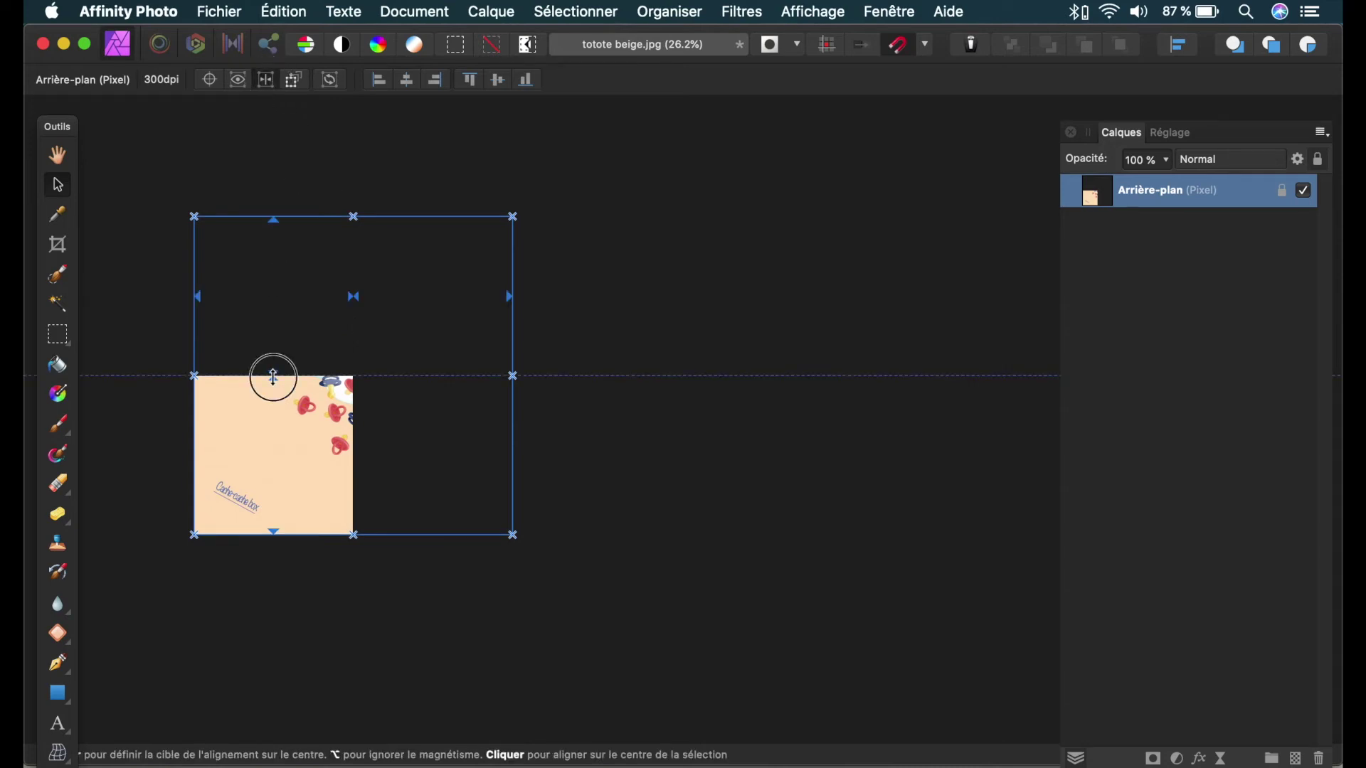
drag(273, 377, 270, 455)
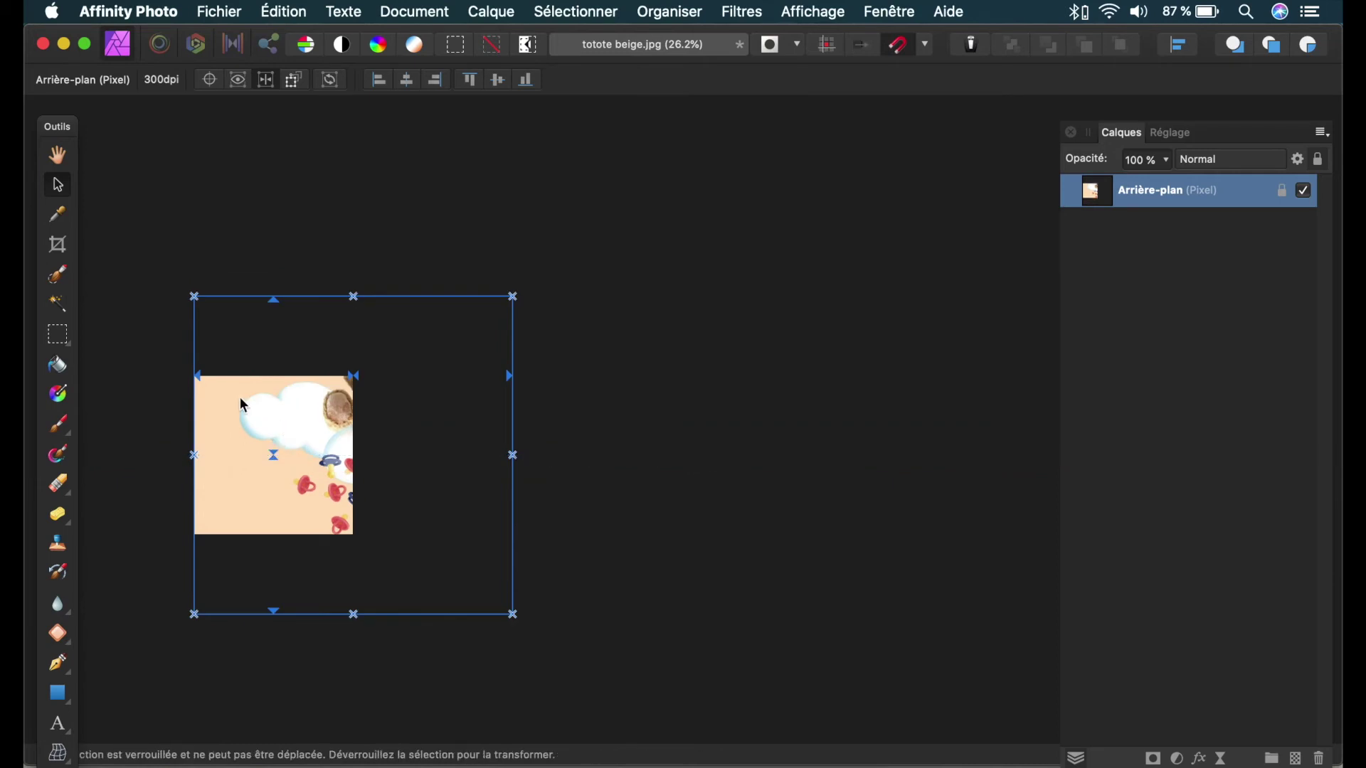
drag(195, 373, 108, 372)
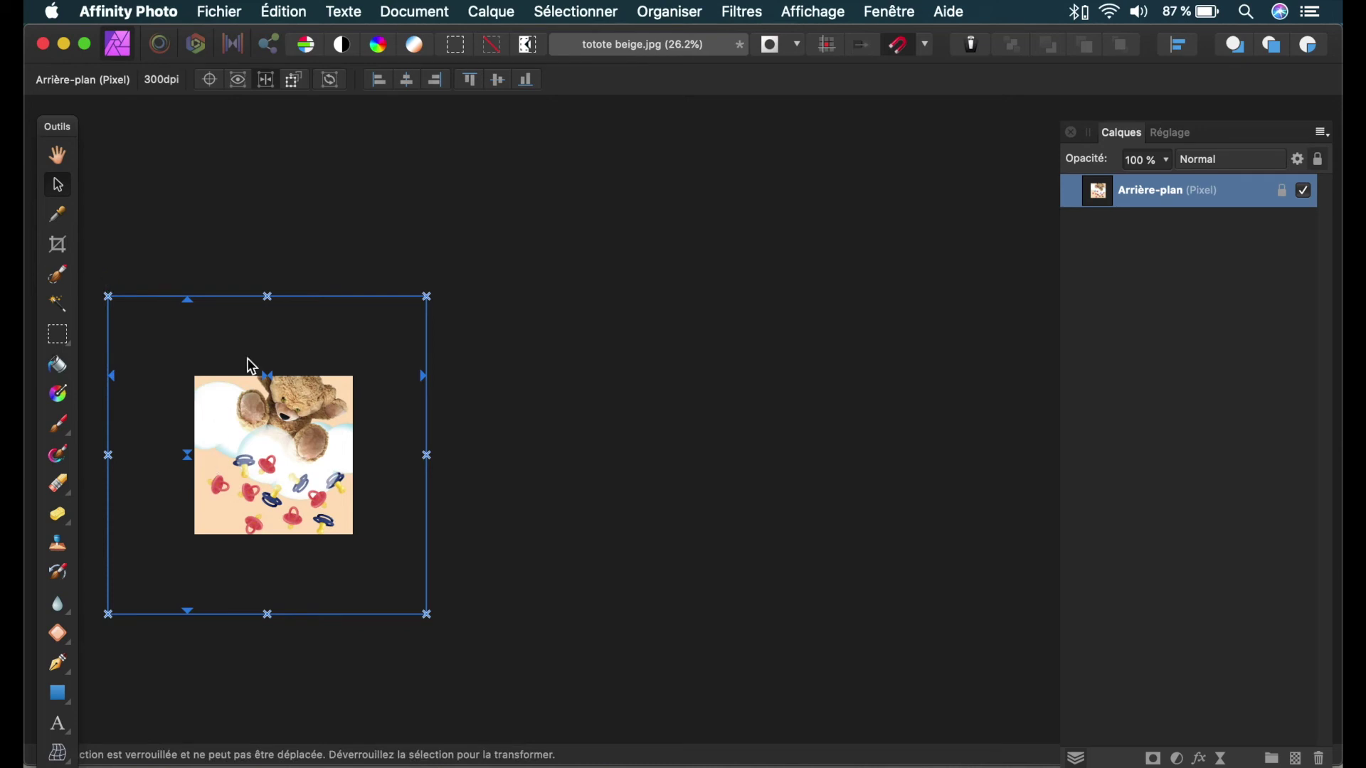
click(271, 79)
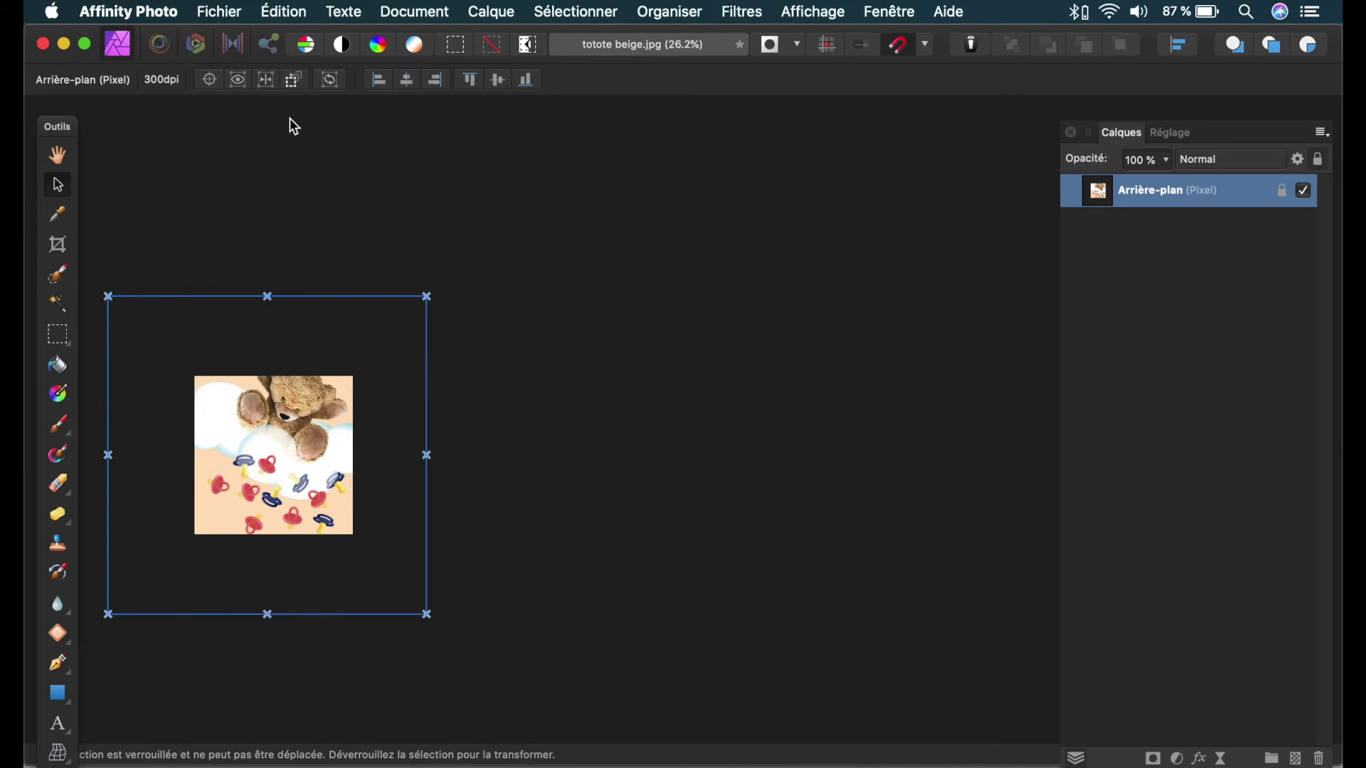
Try the left, centre, right and top alignments on the background layer, ending with it aligned to the canvas's right and bottom edges
click(379, 84)
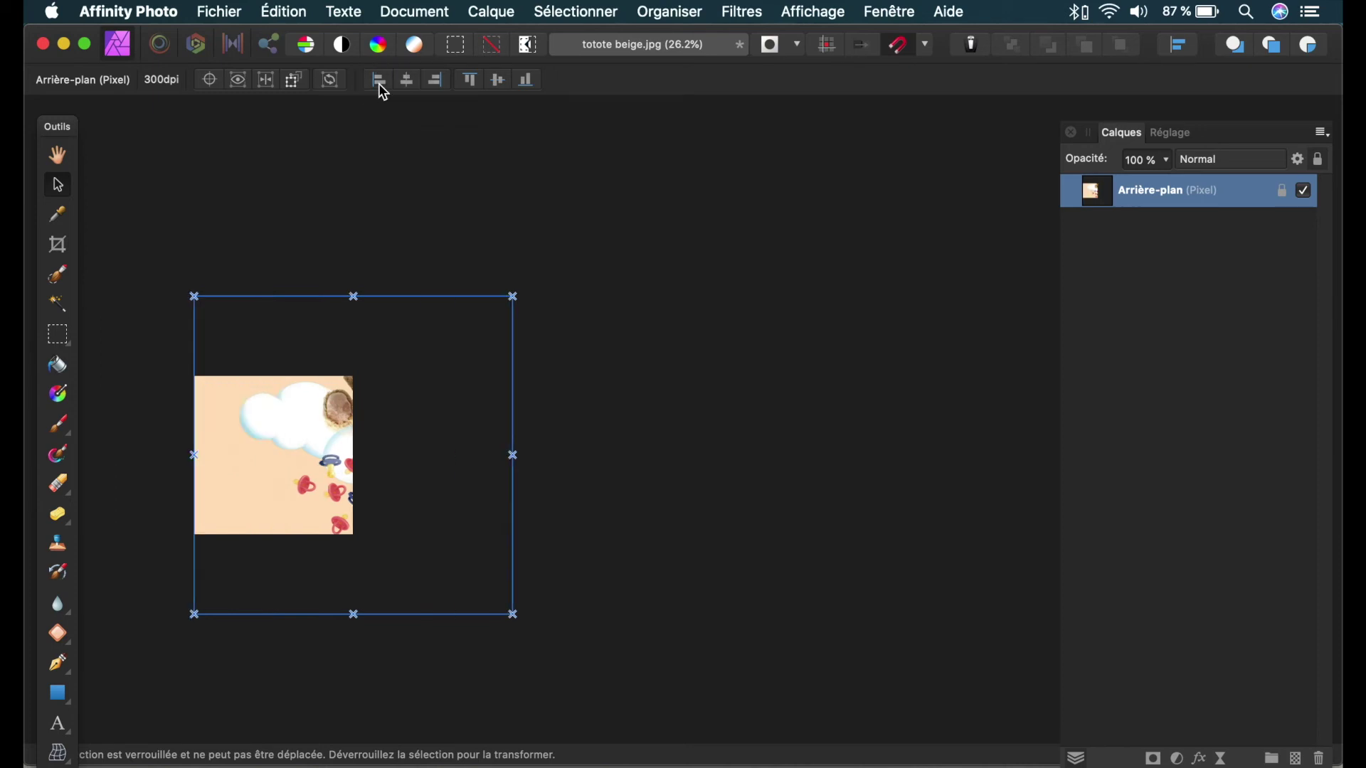
click(405, 84)
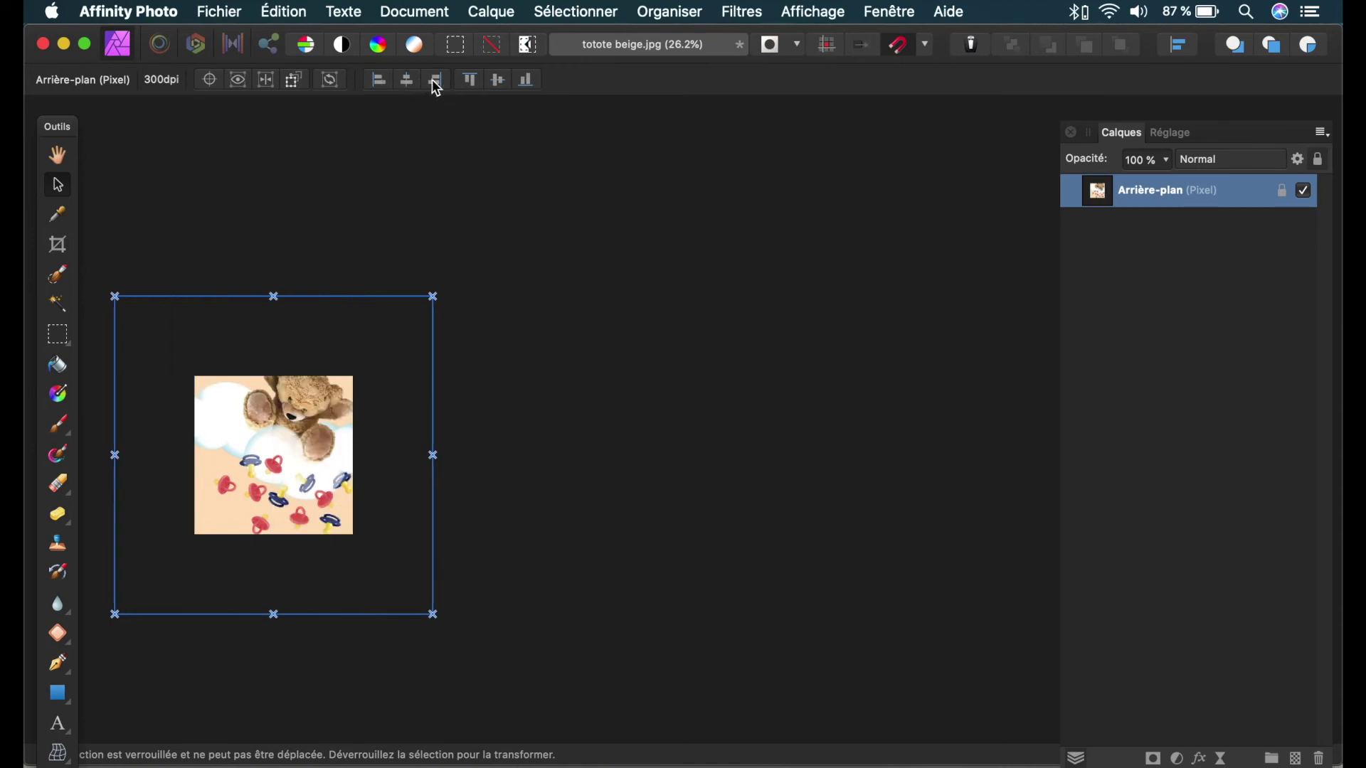
click(435, 81)
click(469, 82)
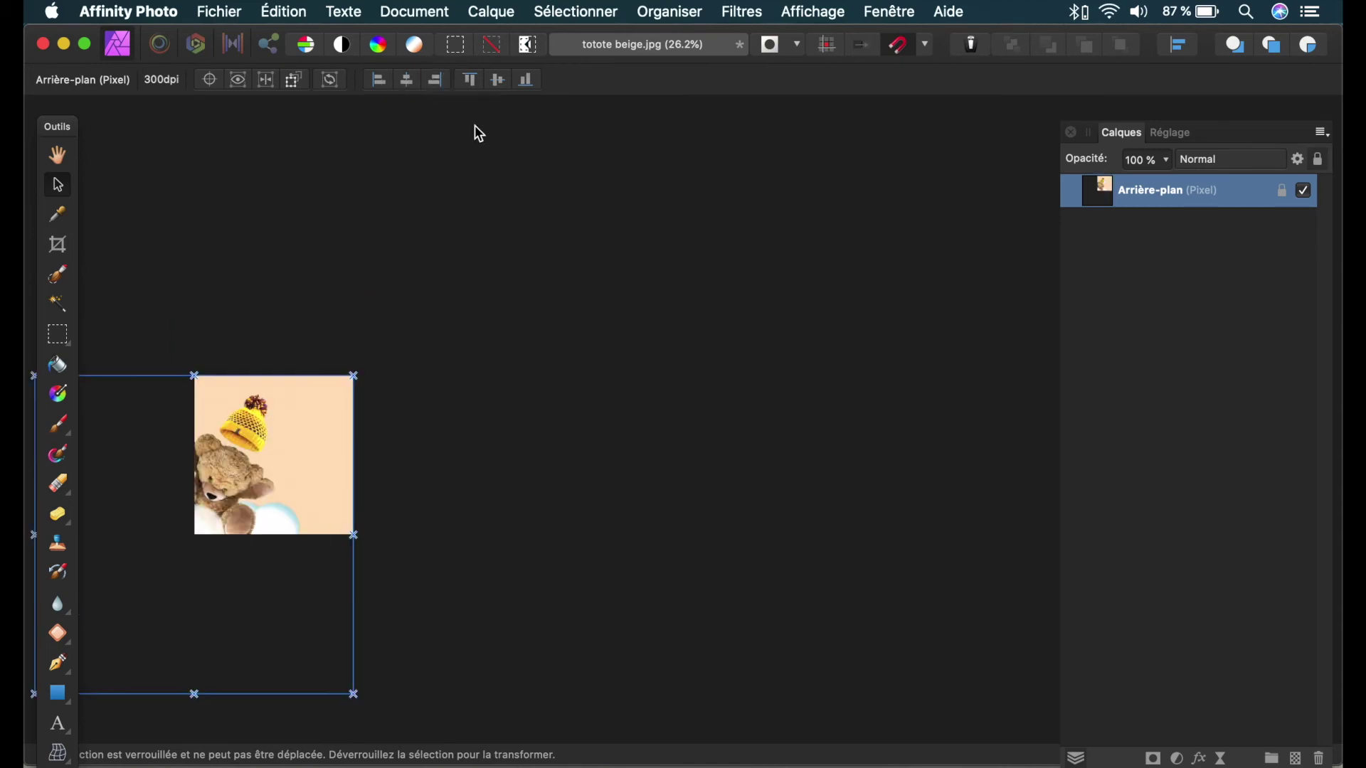
click(526, 82)
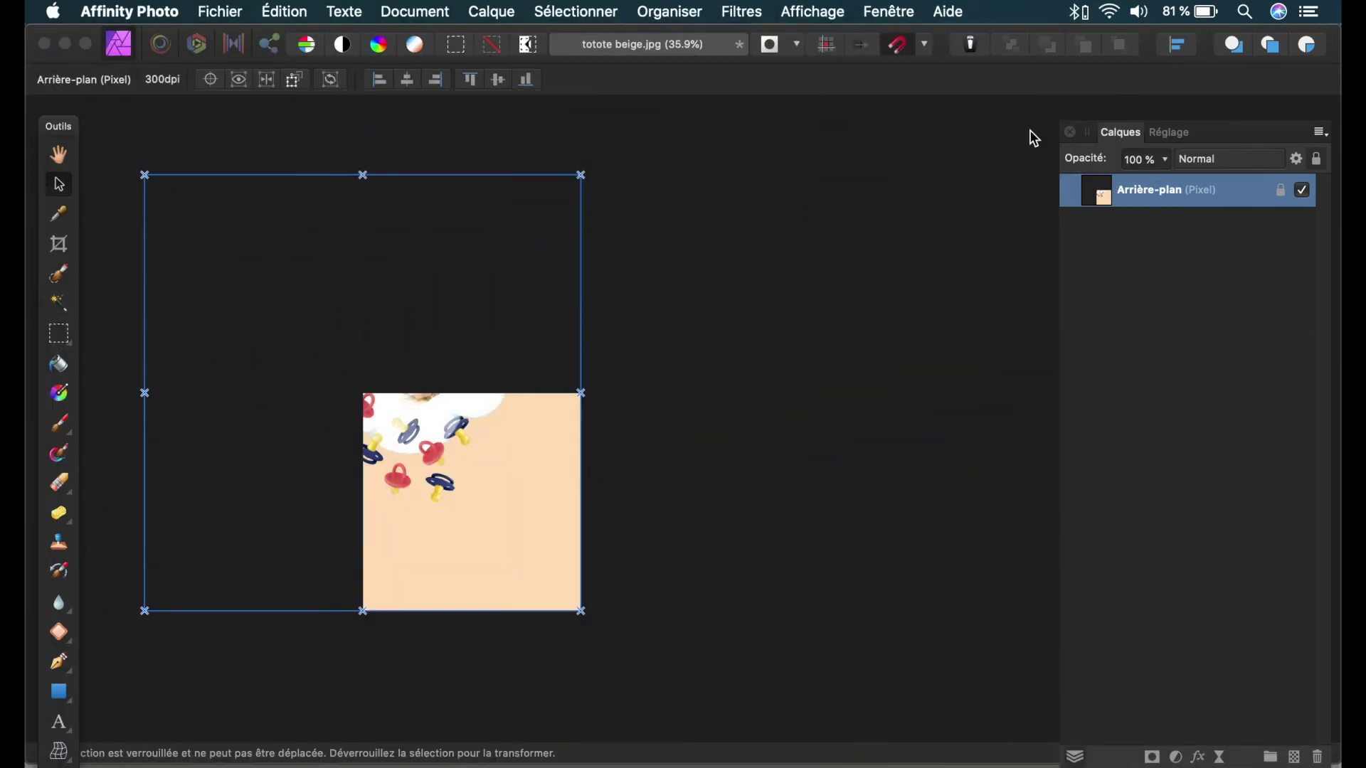
scroll(512, 485, up, 5)
scroll(517, 491, down, 3)
scroll(517, 491, left, 3)
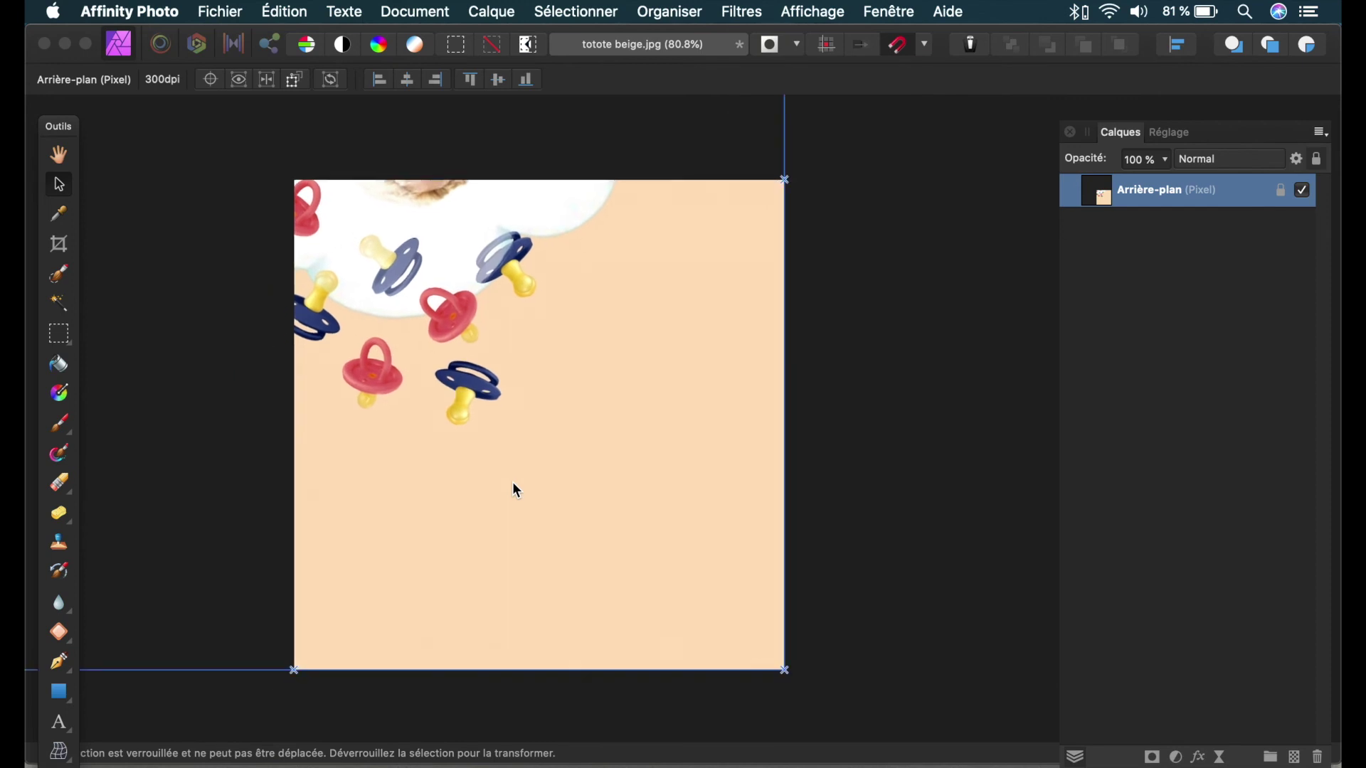
scroll(516, 491, right, 2)
scroll(517, 491, up, 1)
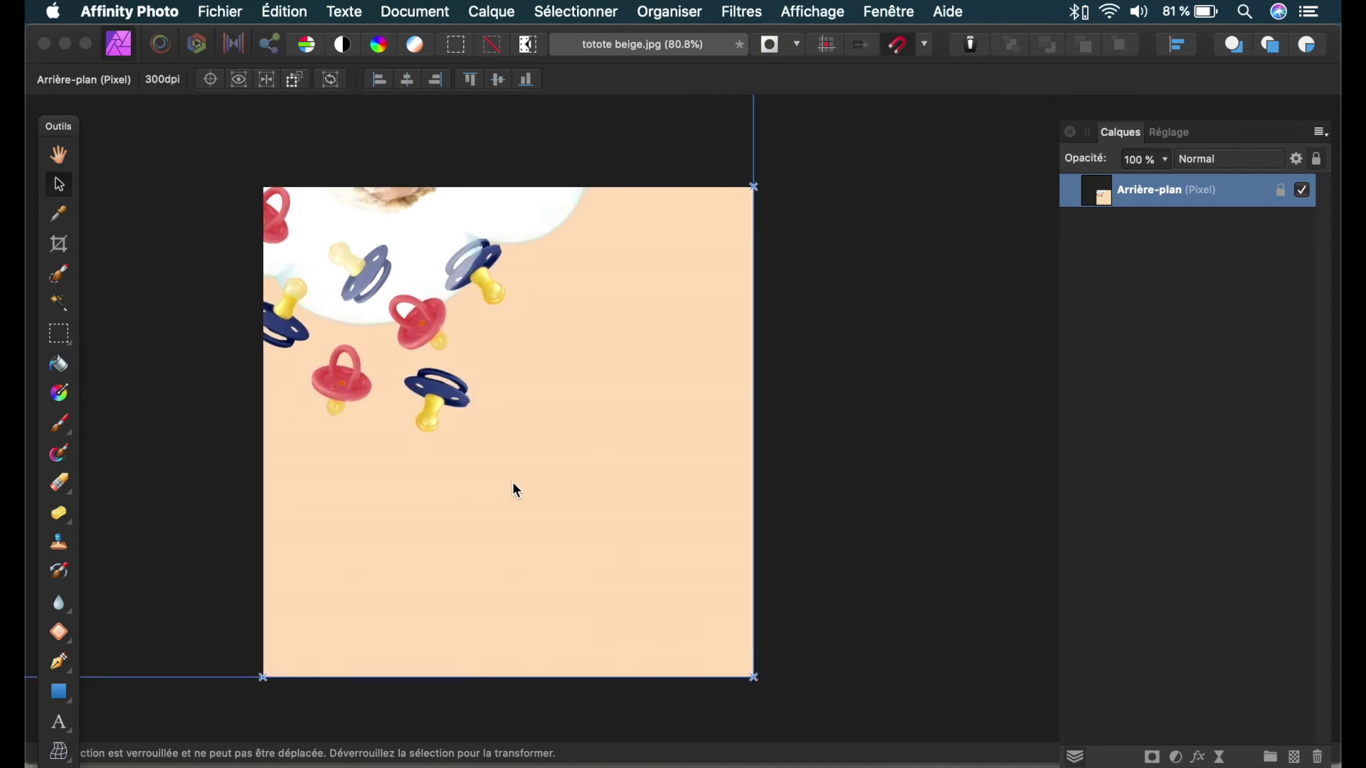
scroll(514, 486, right, 2)
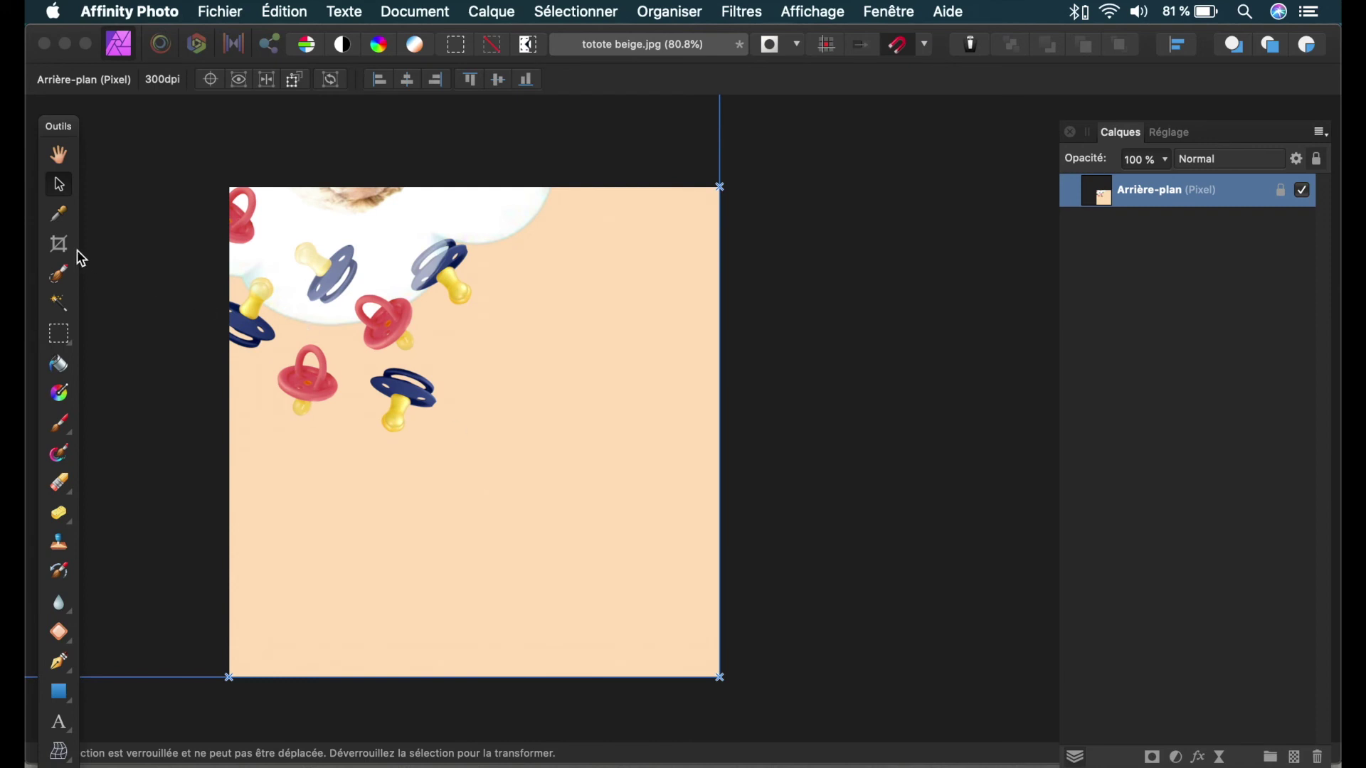
click(59, 244)
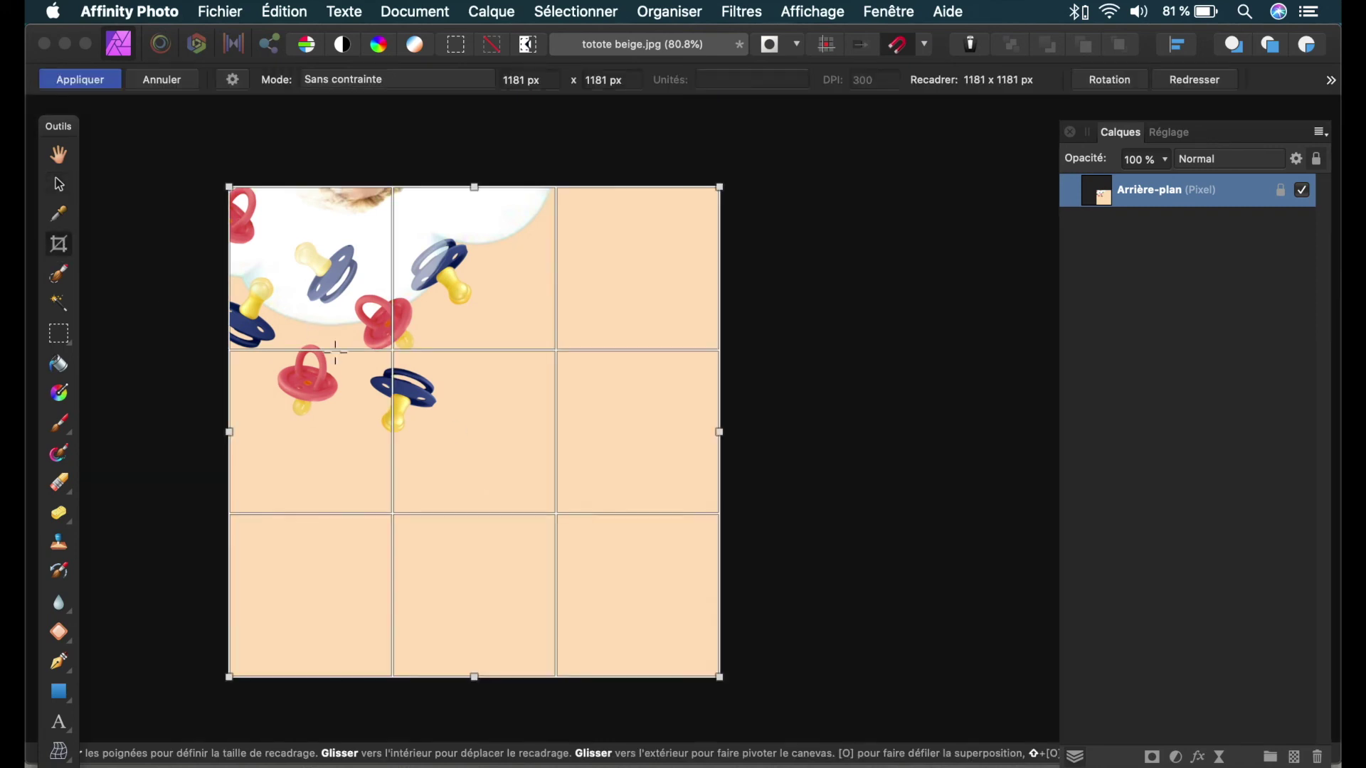
scroll(384, 375, left, 5)
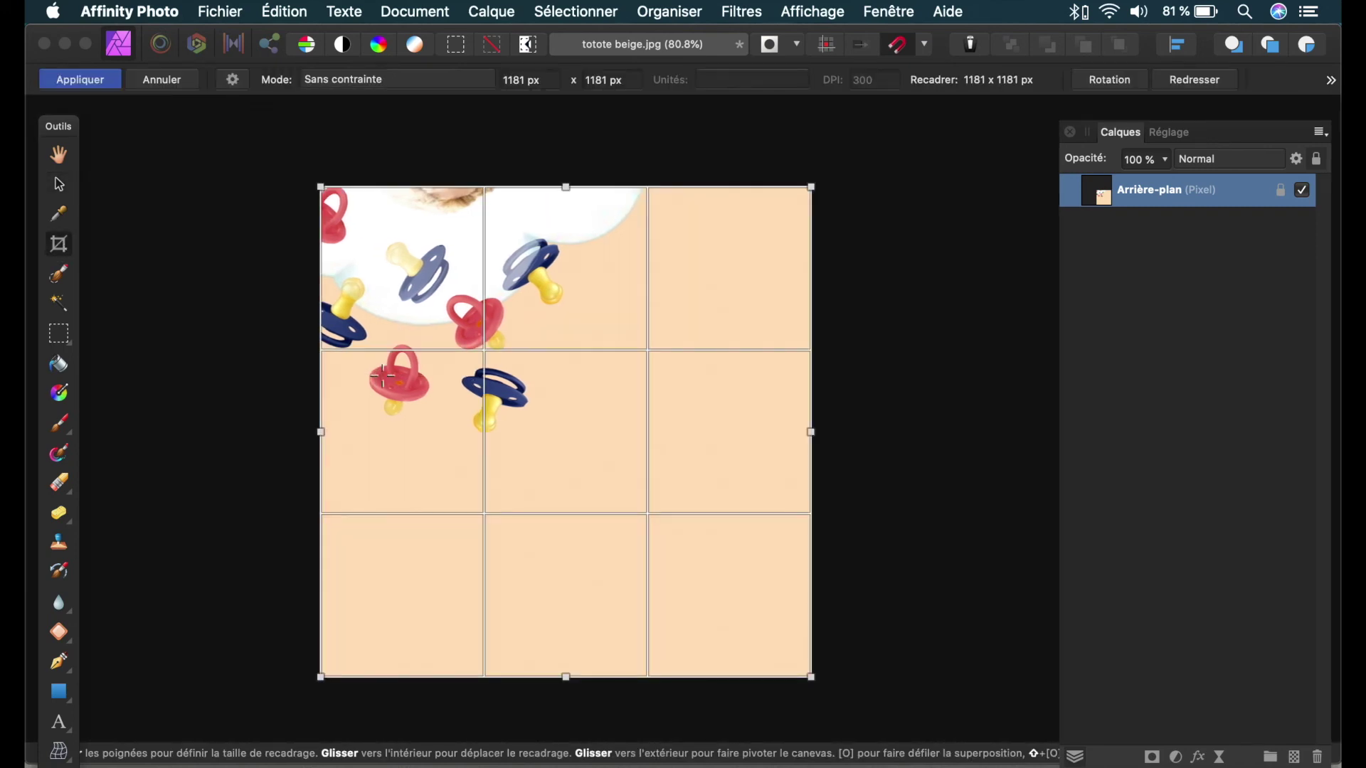
click(181, 81)
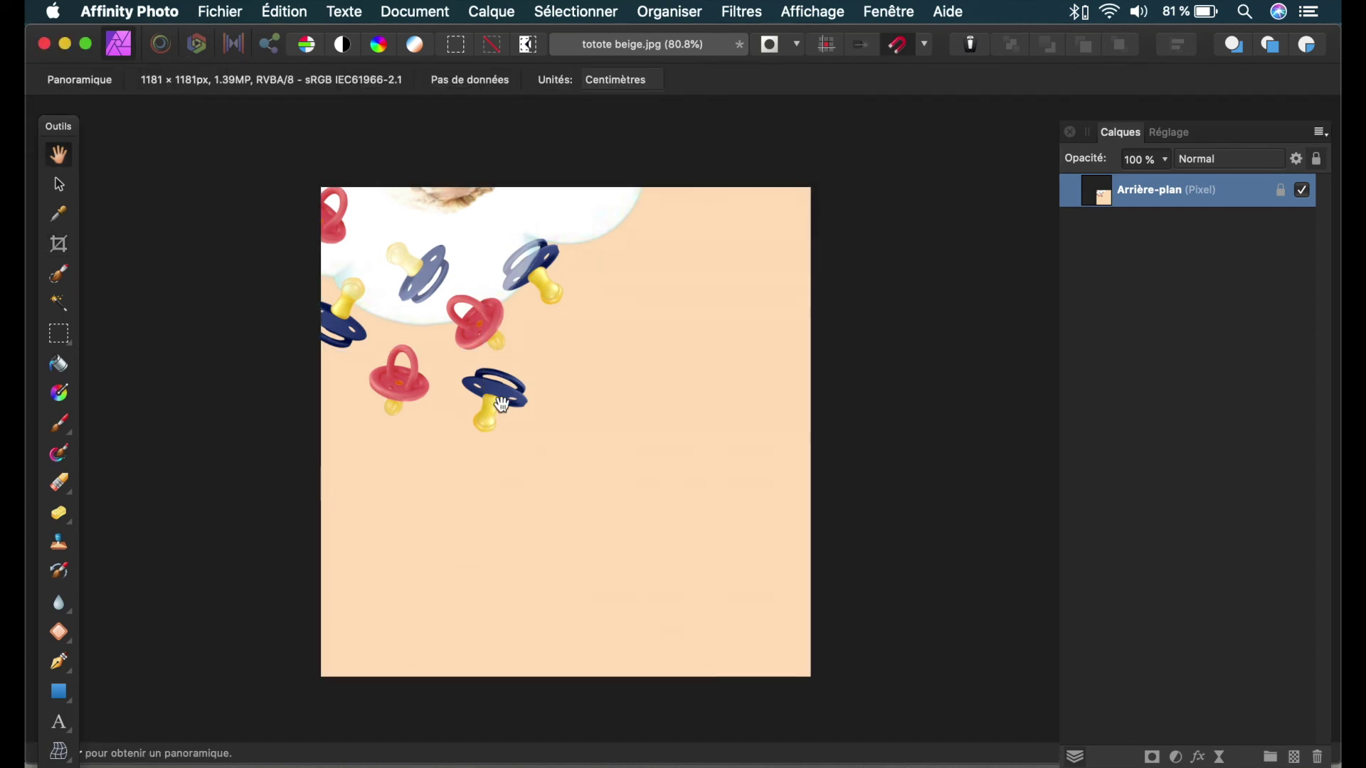
Unlock the background layer, scale it down proportionally and position it so the whole illustration fits the canvas, and deselect it
scroll(502, 406, down, 5)
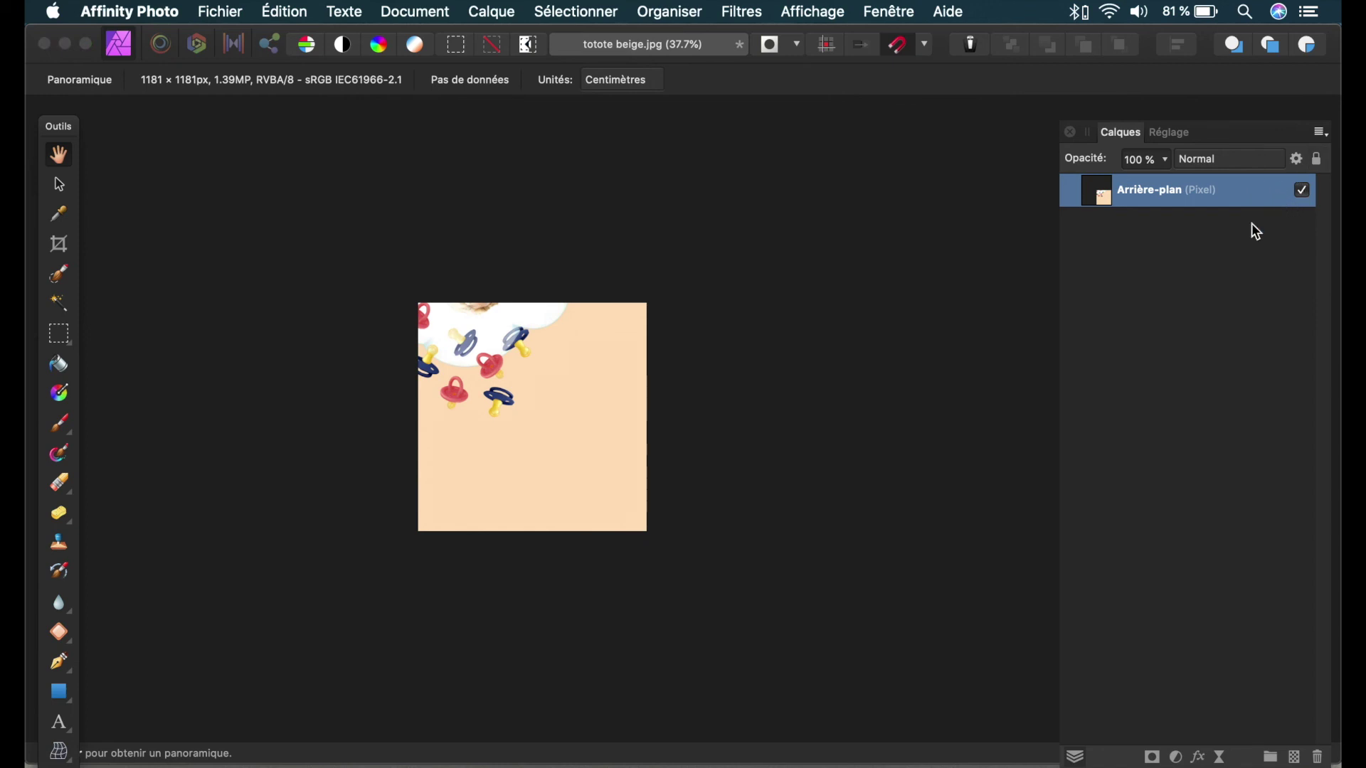
click(63, 185)
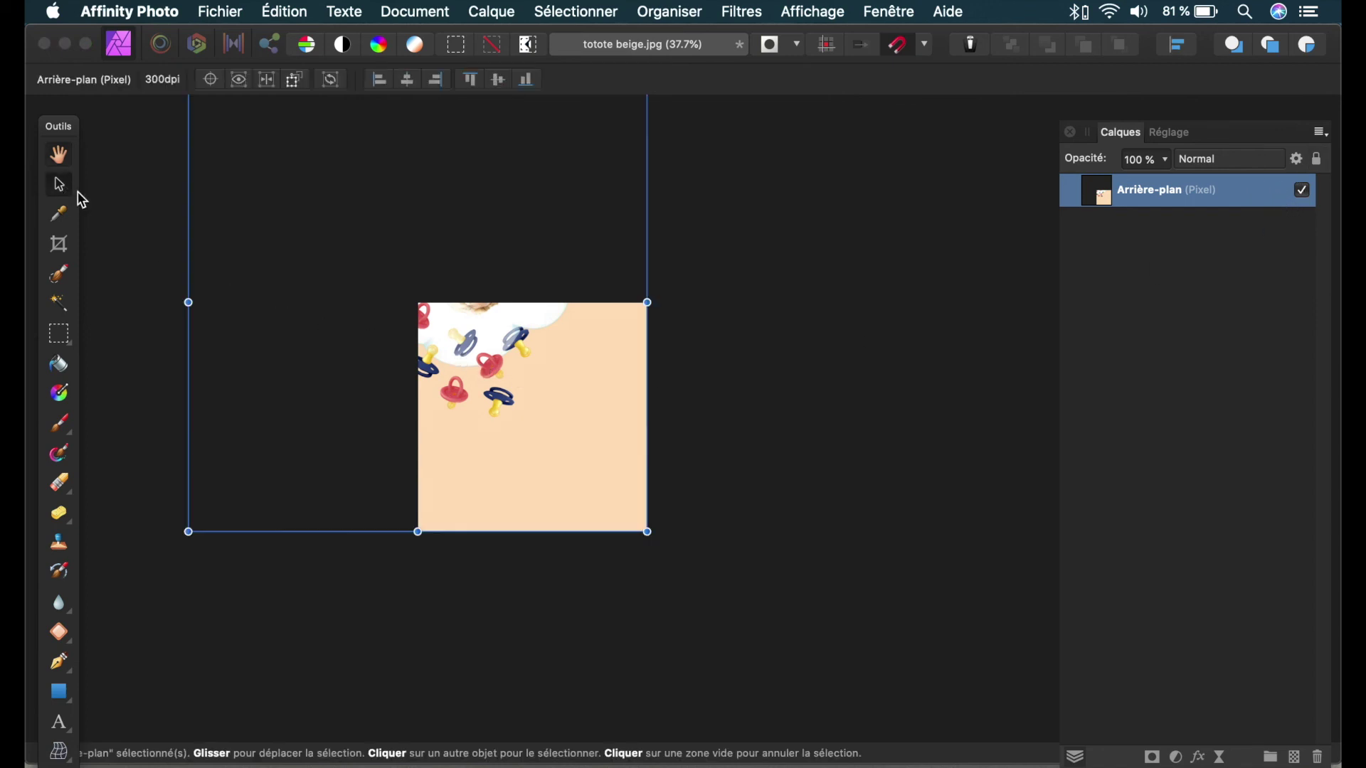
scroll(391, 329, down, 3)
click(391, 335)
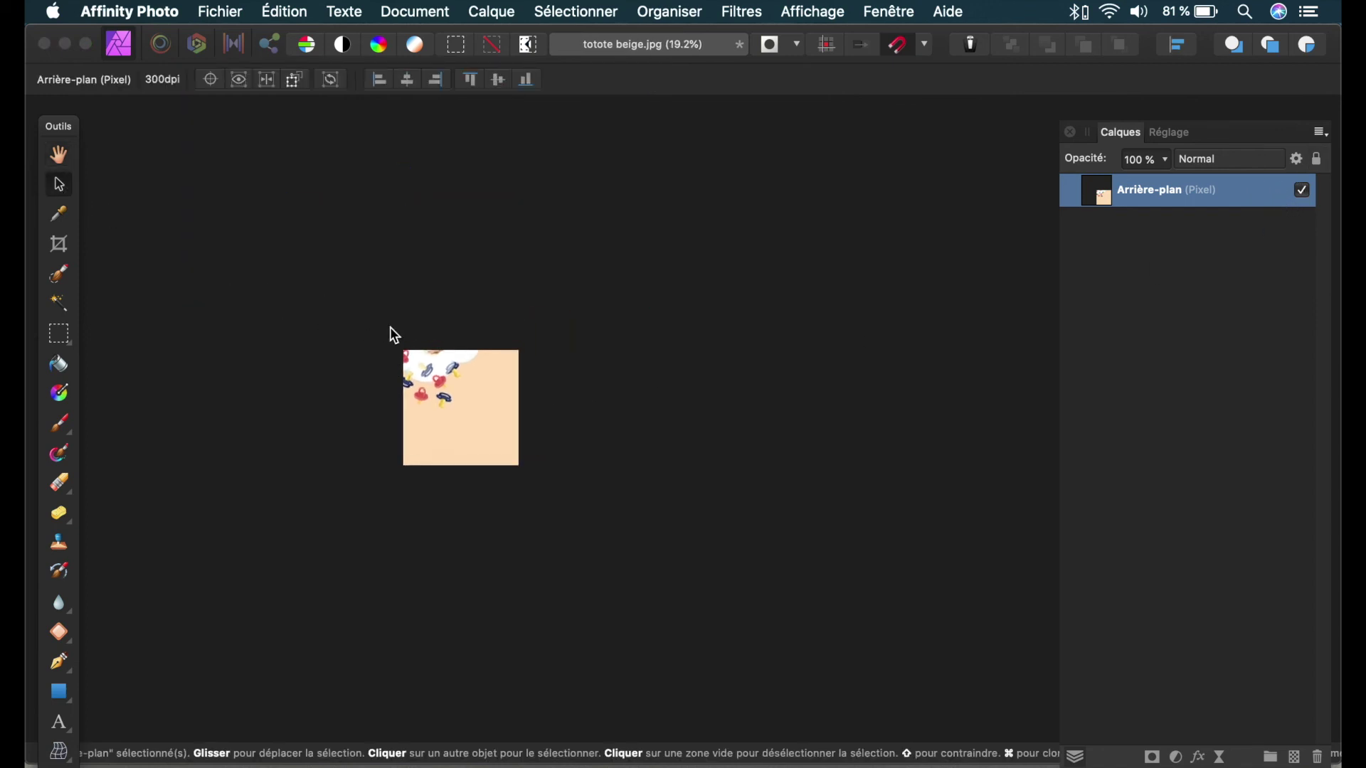
drag(286, 232, 391, 345)
drag(444, 405, 444, 413)
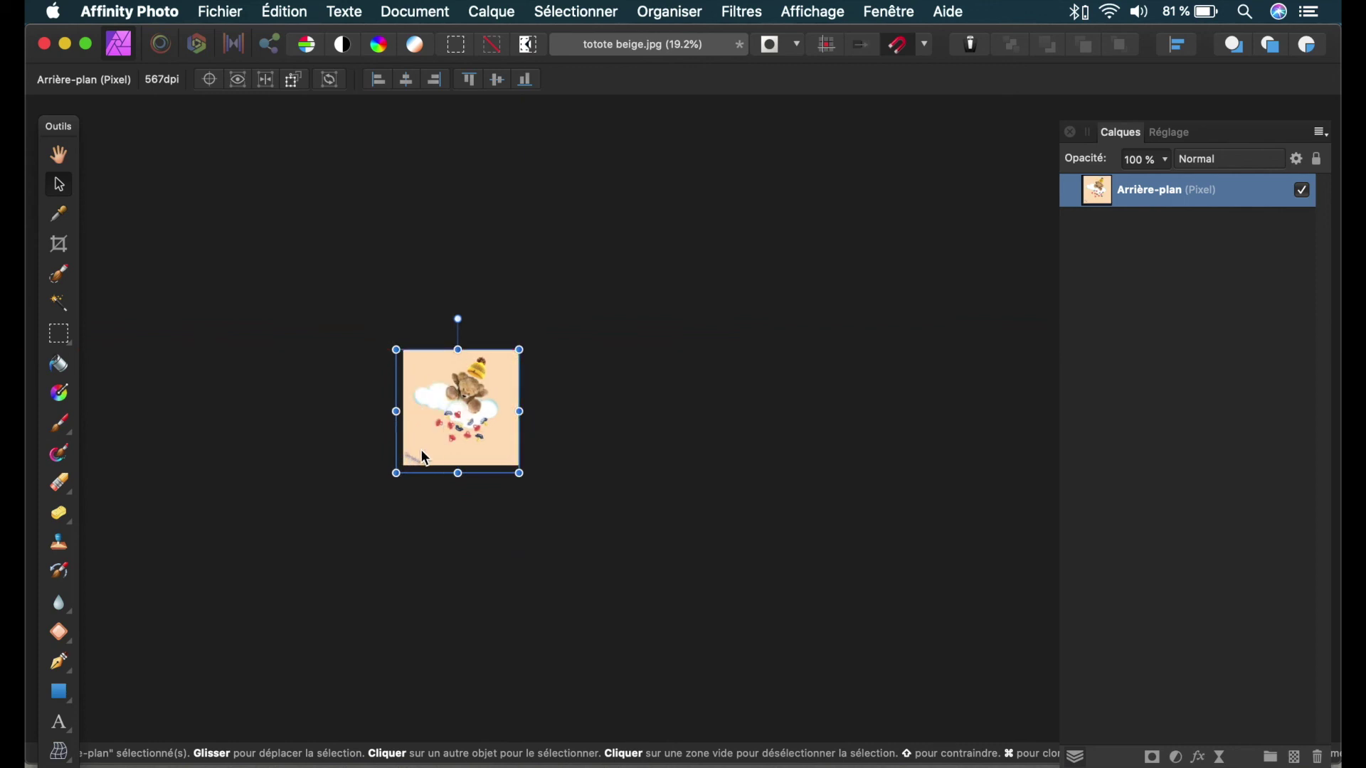
click(587, 397)
scroll(576, 400, up, 5)
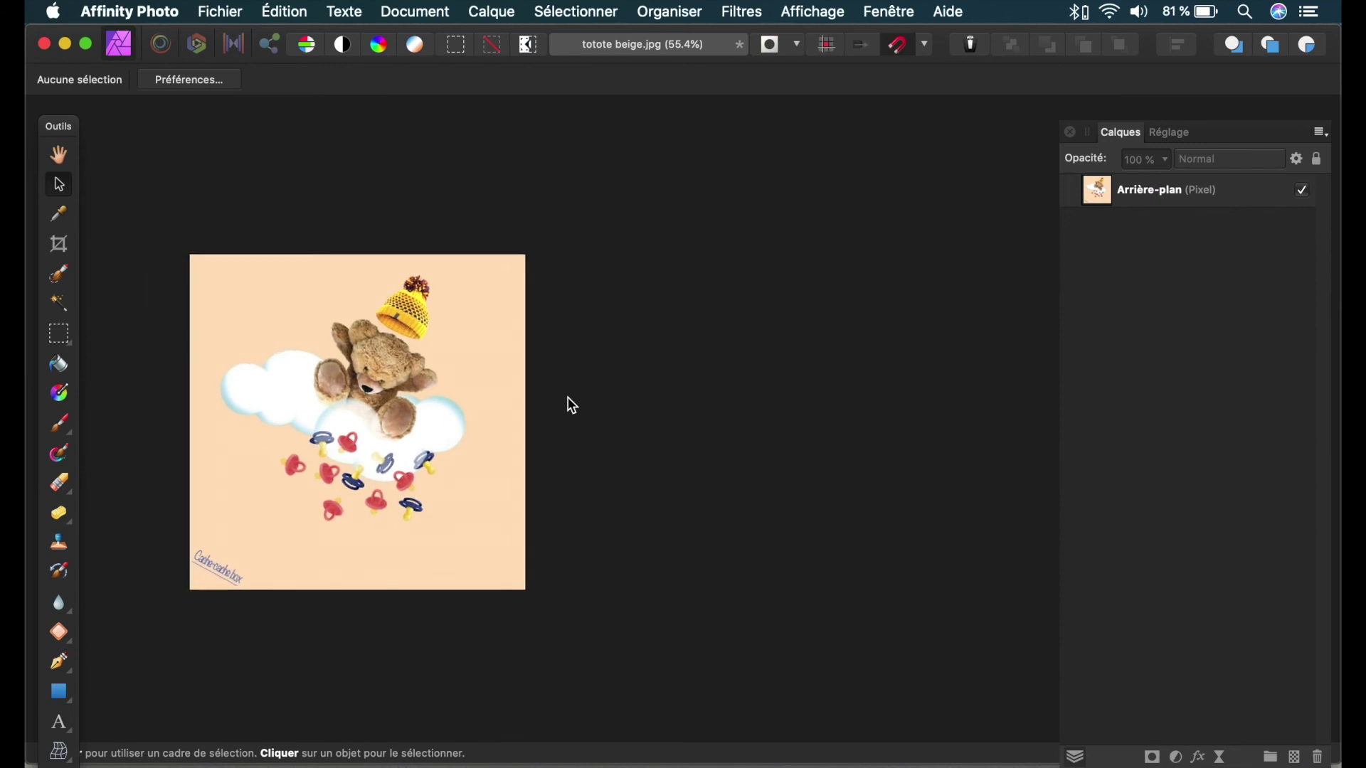
scroll(572, 406, down, 2)
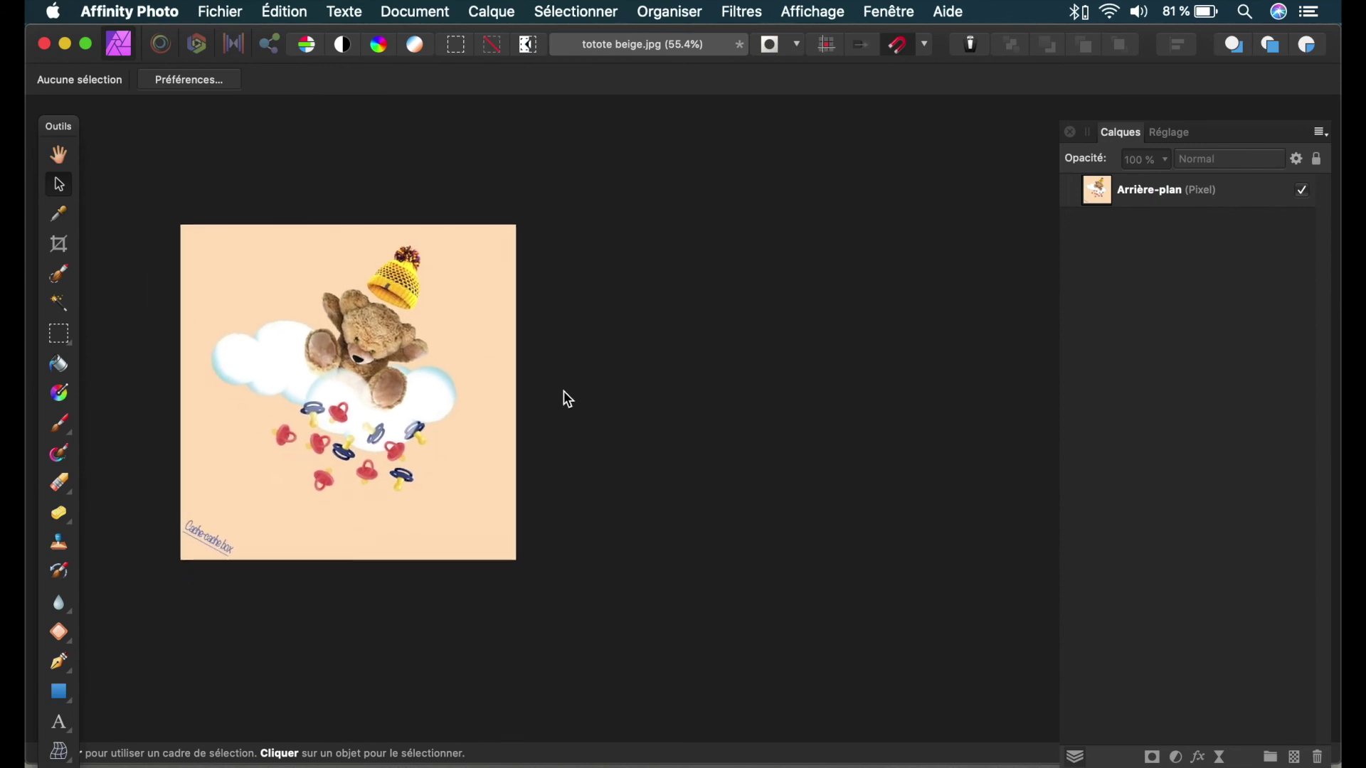